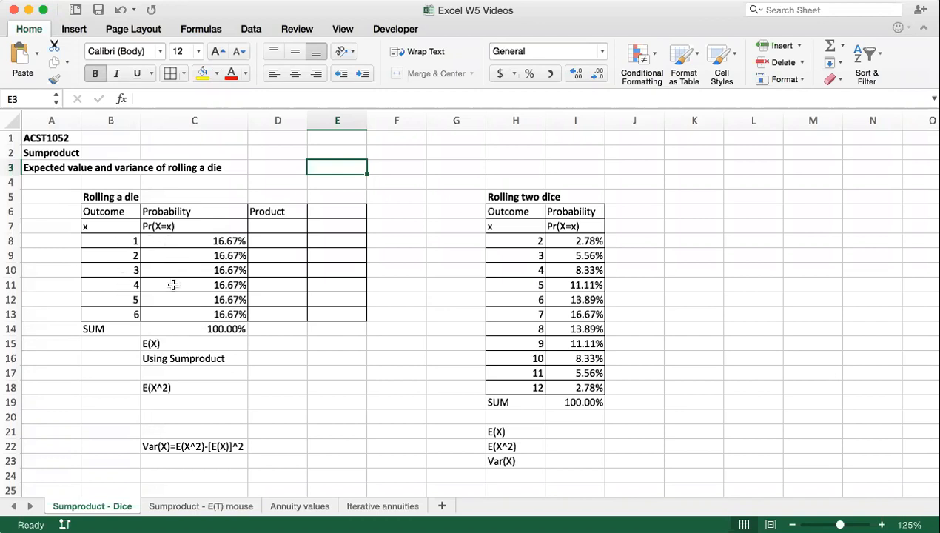
- Enter =PRODUCT(B8:C8) in cell D8 to multiply the first outcome by its probability
click(182, 241)
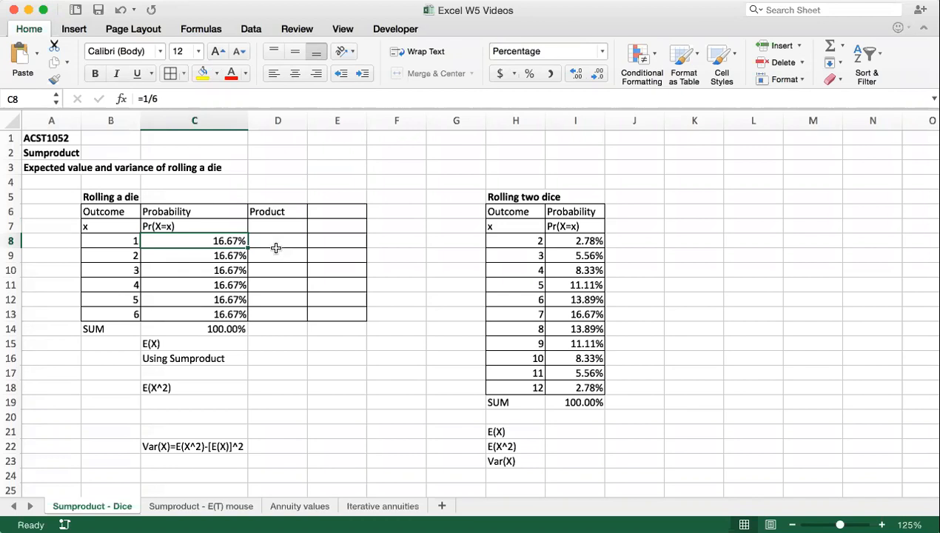
click(115, 239)
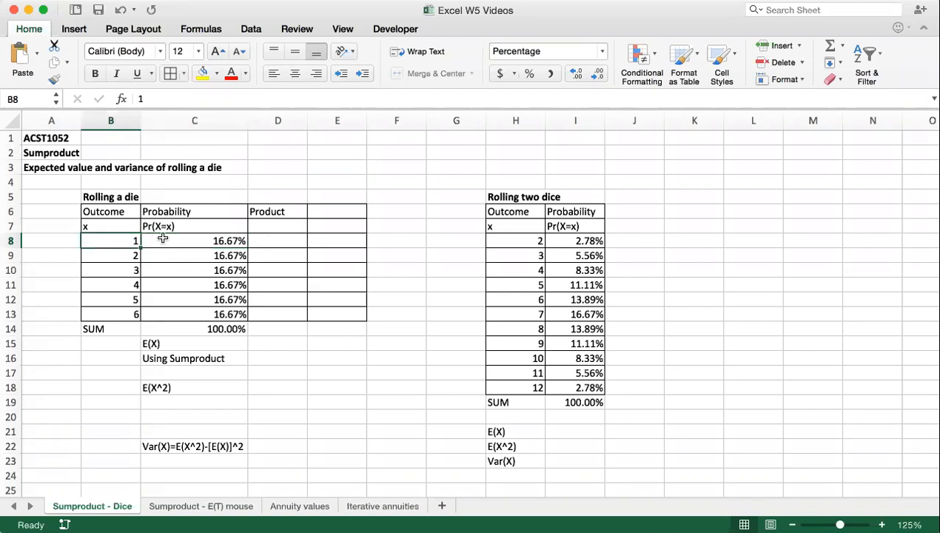
click(183, 240)
click(270, 241)
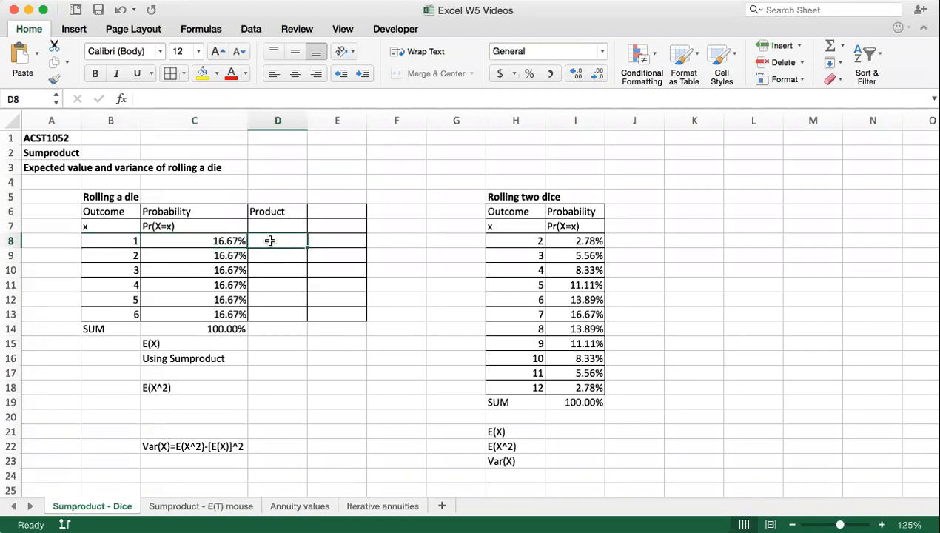
text(=produ)
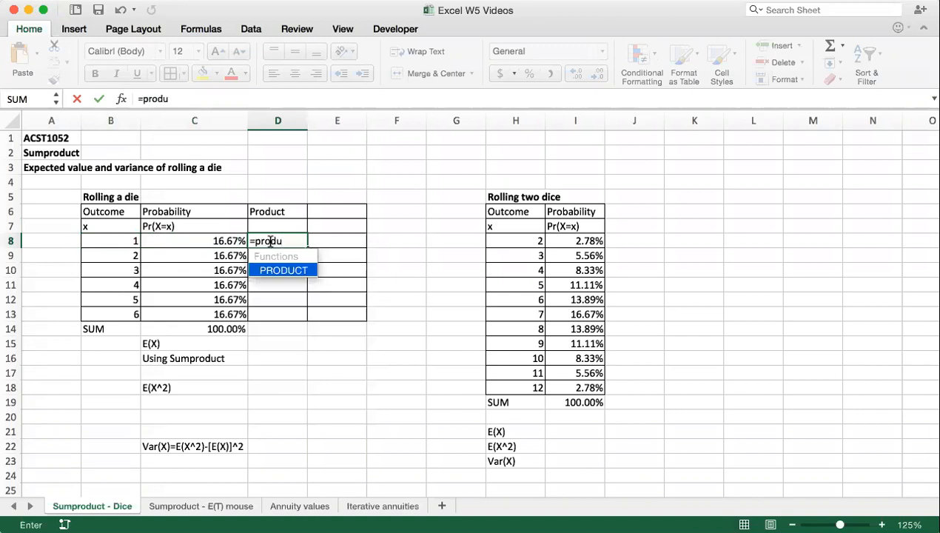
key(Tab)
drag(127, 241, 185, 241)
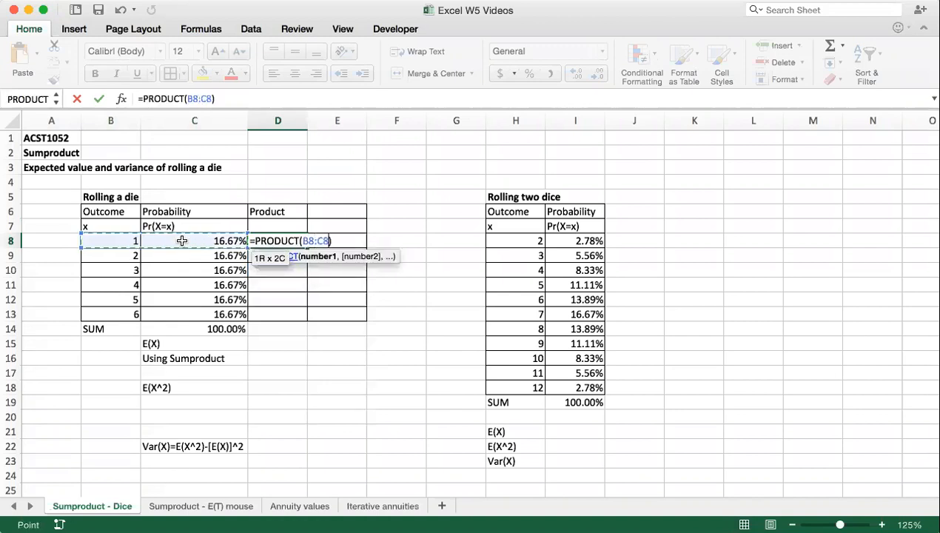
key(Return)
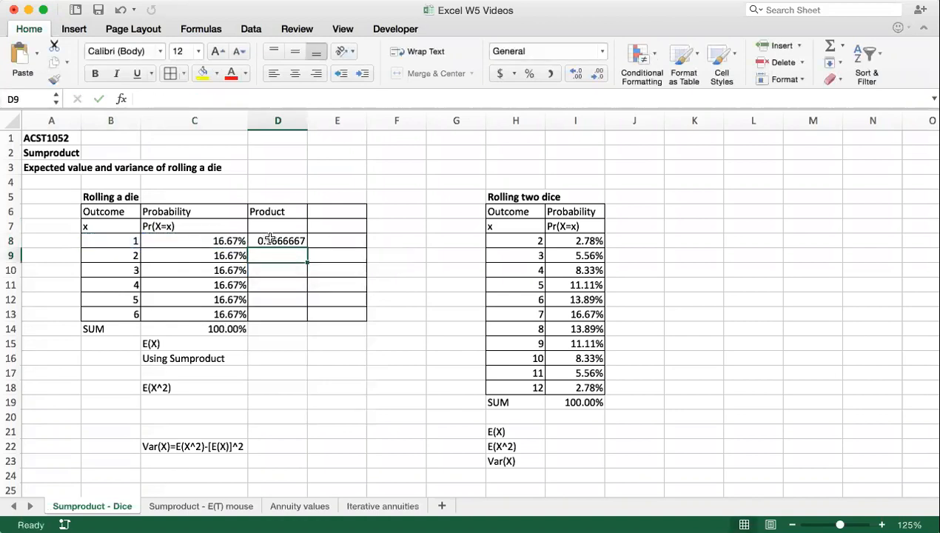
- Fill the product formula from D8 down through D13 for the remaining die outcomes
click(286, 241)
drag(307, 251, 305, 315)
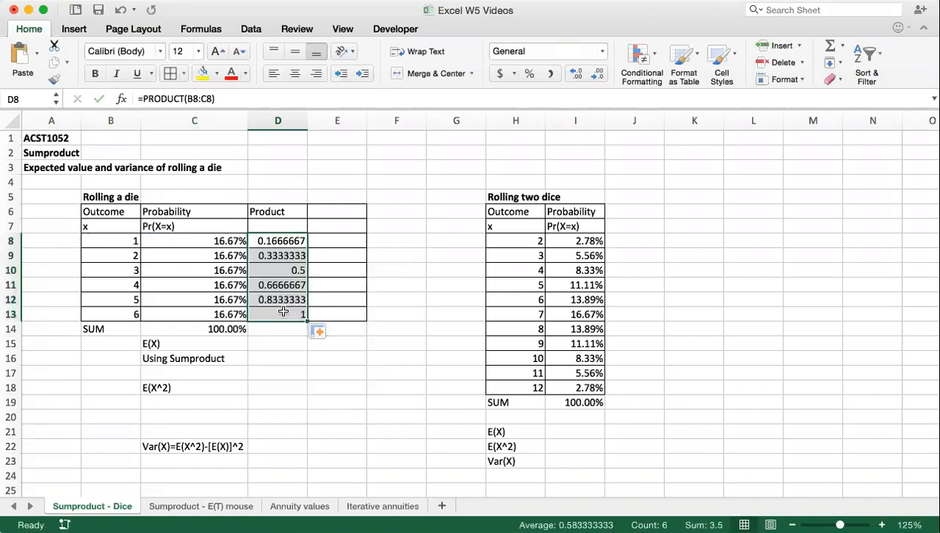
click(285, 312)
click(335, 299)
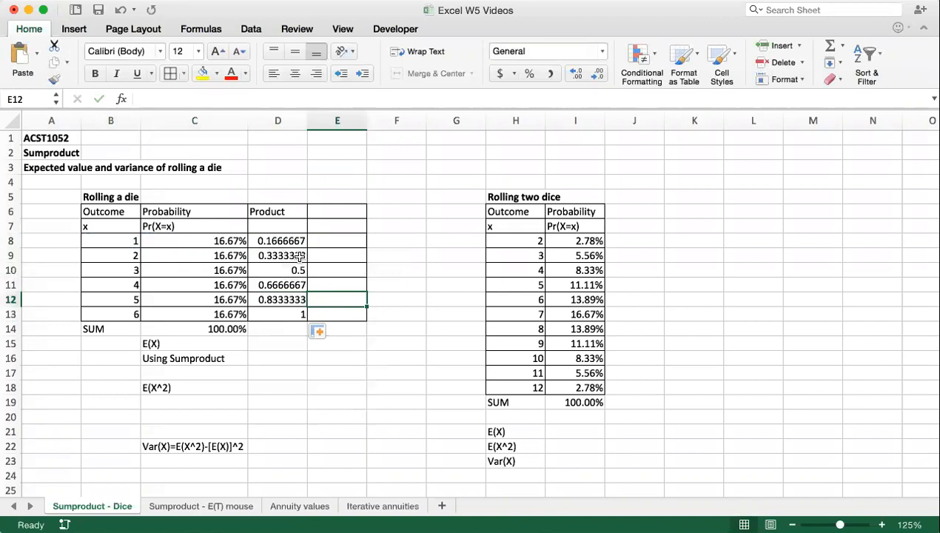
- Calculate E(X) in cell D15 by summing the products in D8:D13 with the SUM function
click(266, 342)
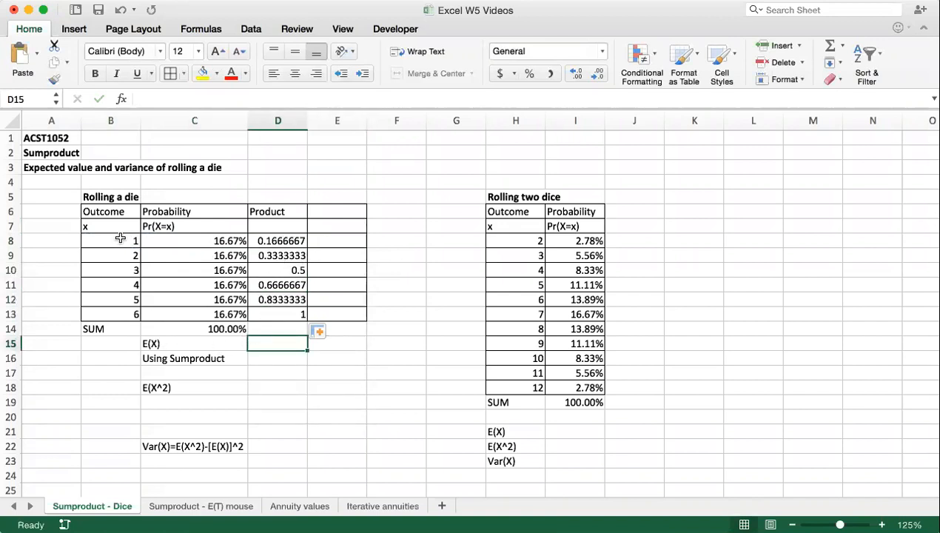
text(=sum)
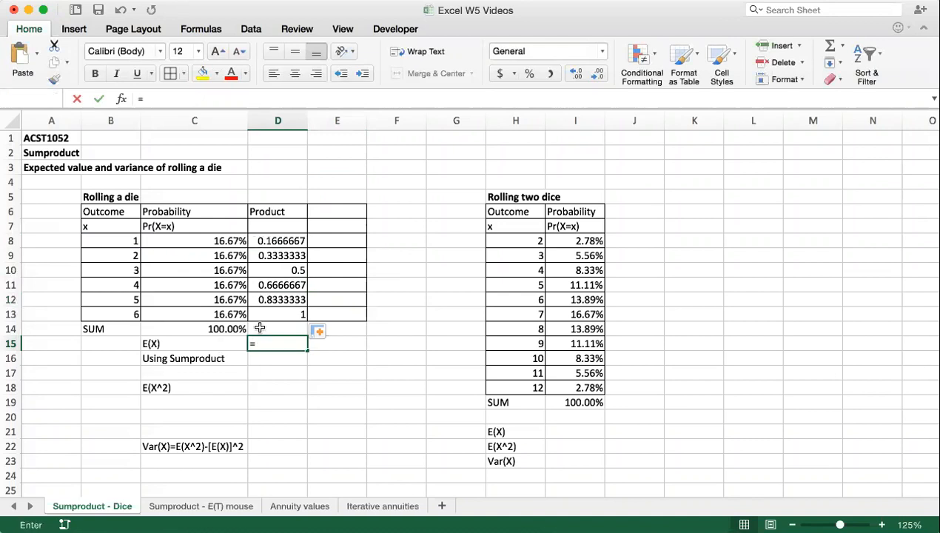
text(()
click(279, 243)
drag(281, 258, 282, 311)
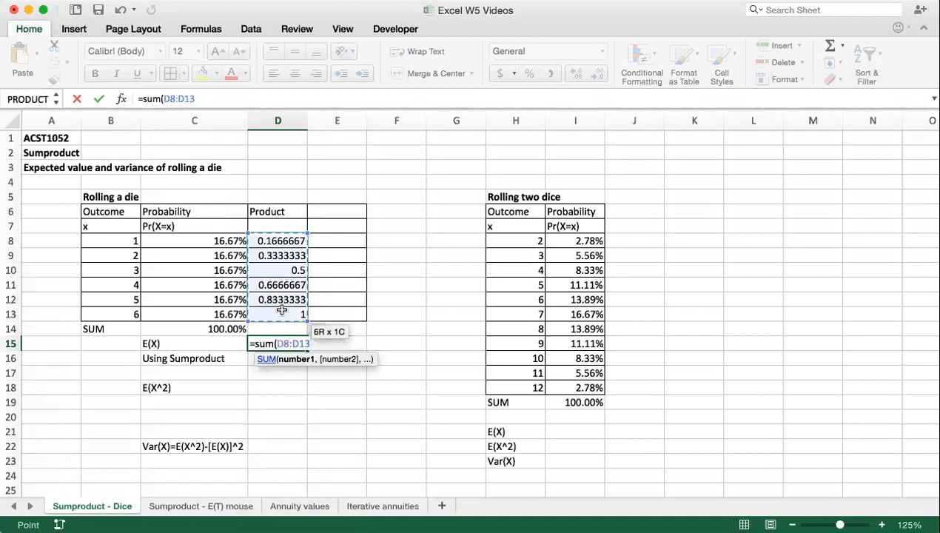
key(Return)
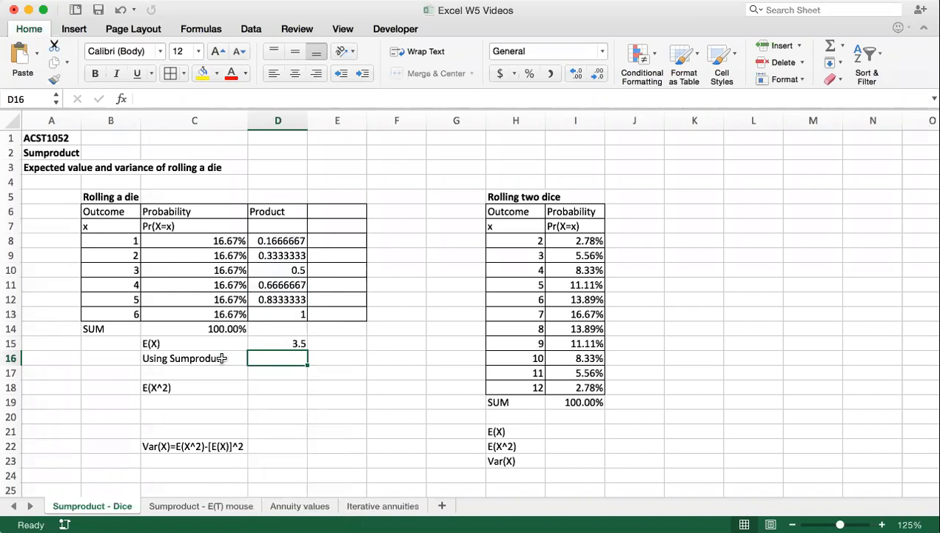
- Calculate the expected value in cell D16 with =SUMPRODUCT(B8:B13,C8:C13), then compare it with the E(X) result in D15
text(=su)
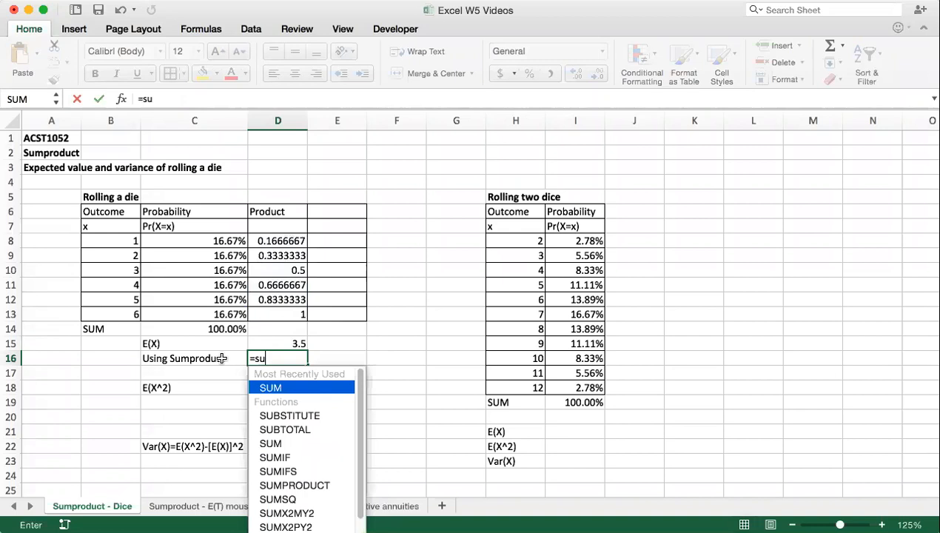
text(mprodu)
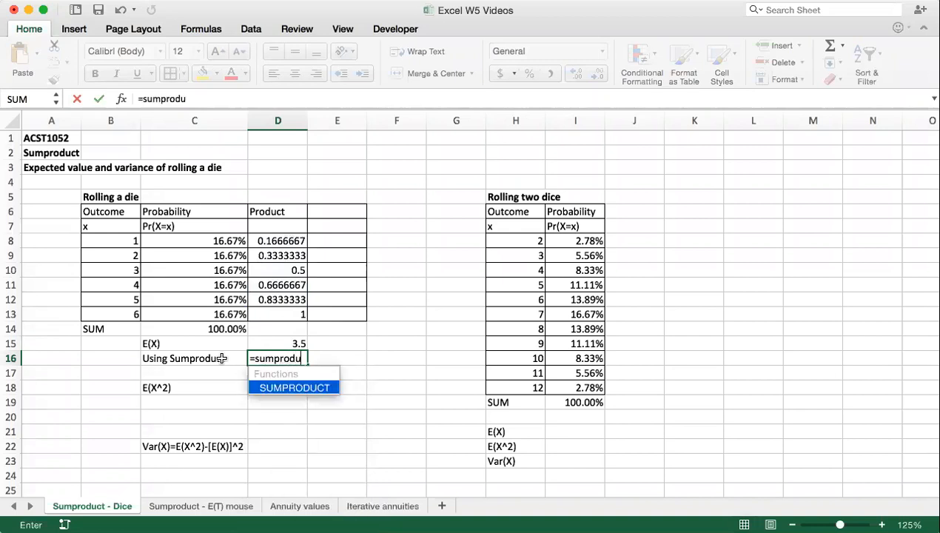
text(ct()
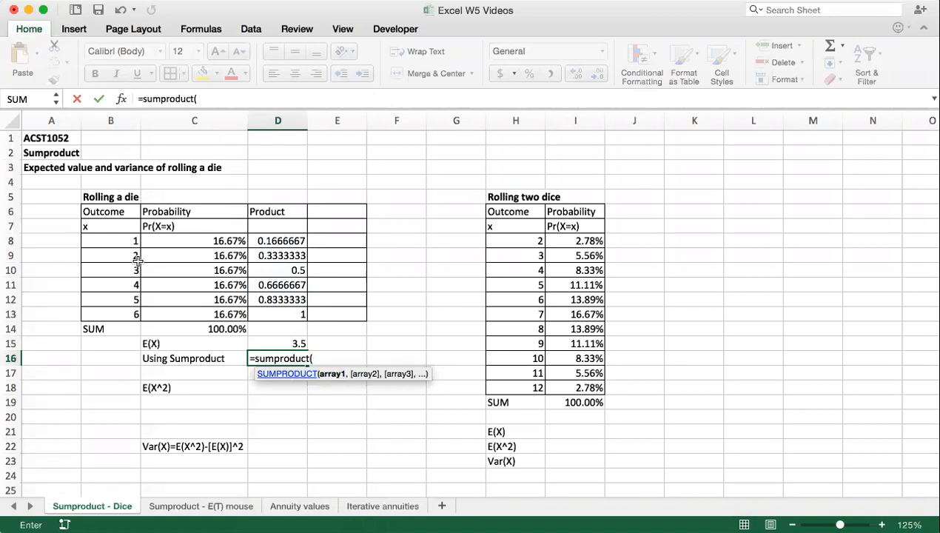
drag(120, 239, 116, 309)
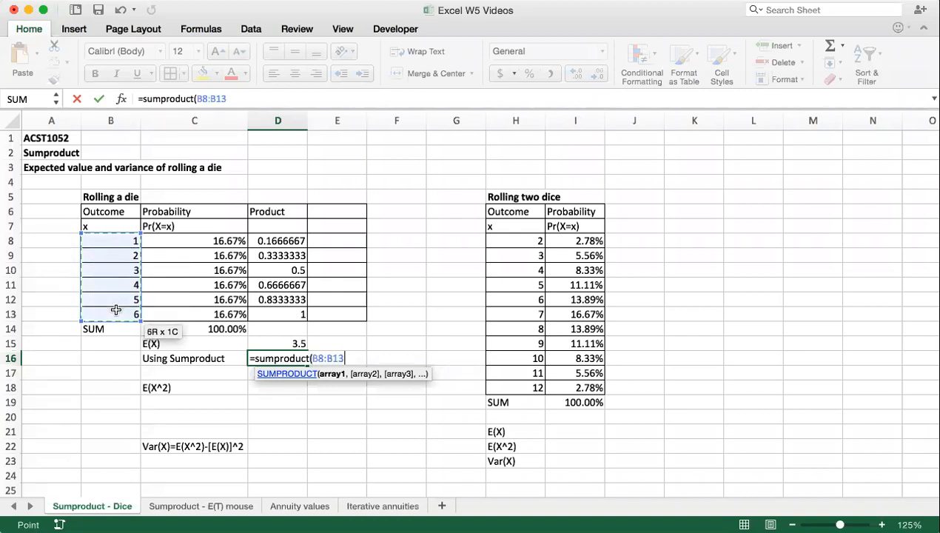
text(,)
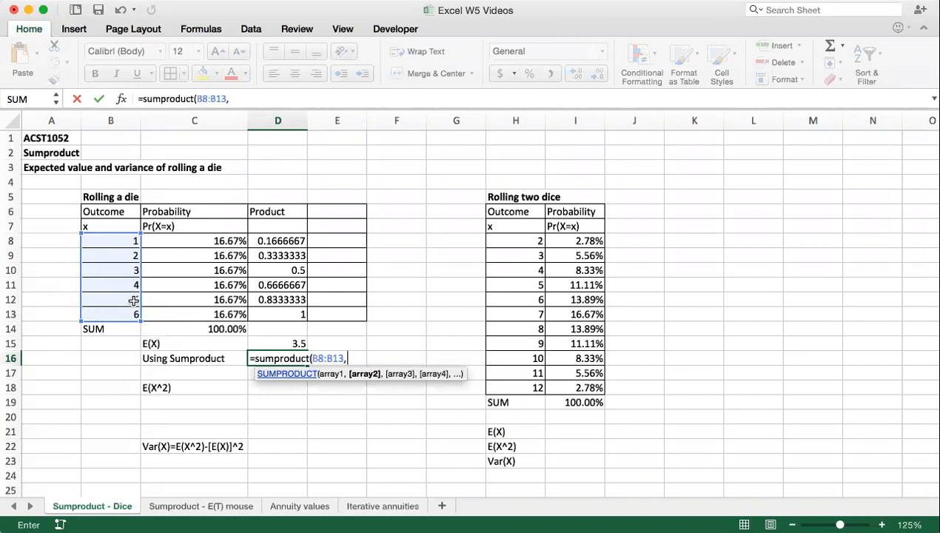
click(188, 242)
drag(188, 242, 184, 309)
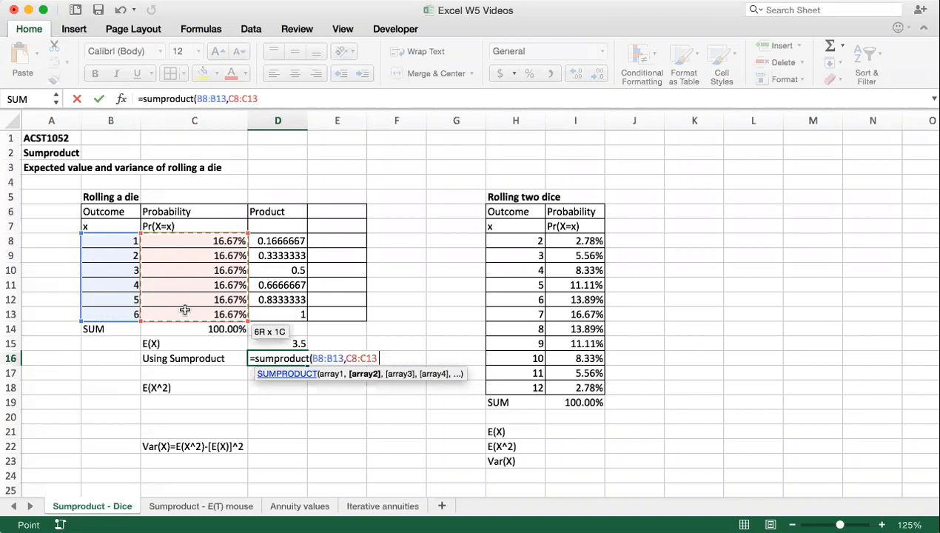
text())
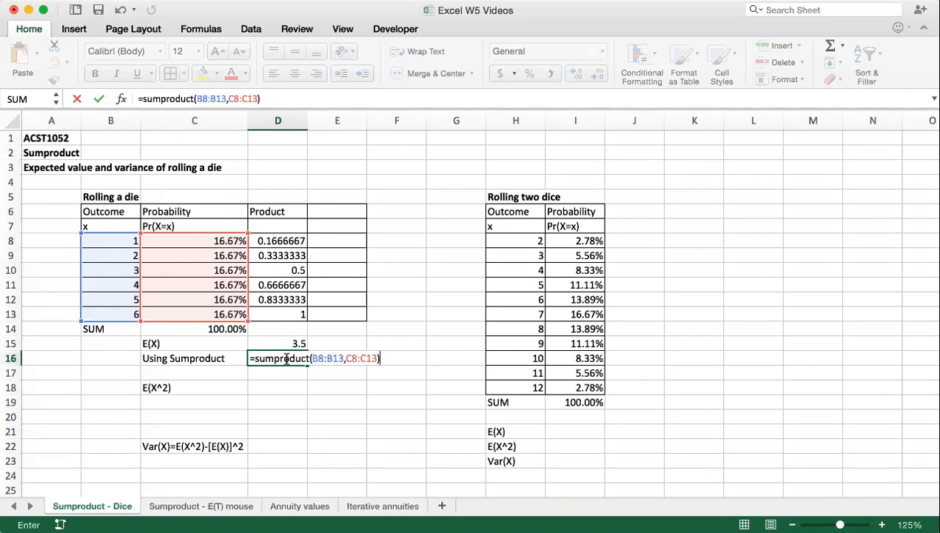
key(Return)
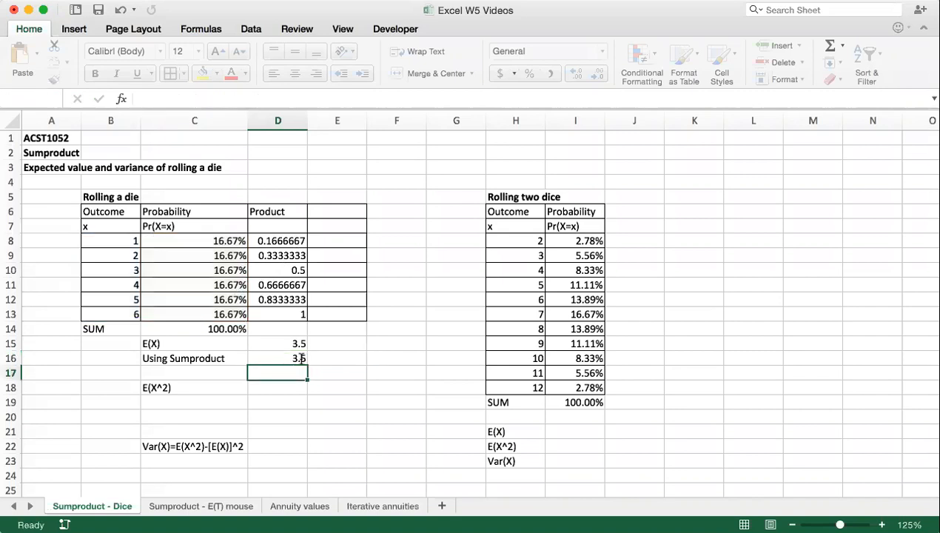
click(291, 348)
click(292, 358)
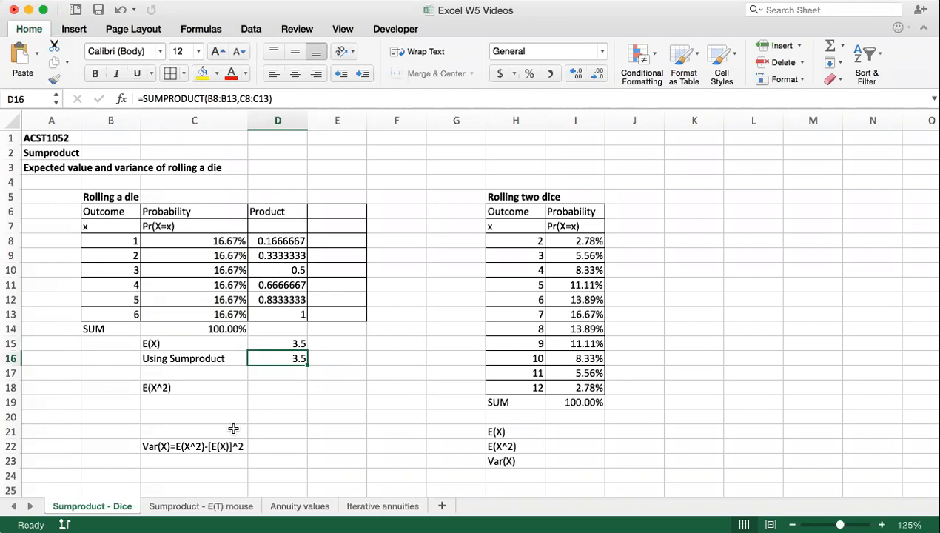
- Label the empty column of the single-die table x^2 in cell E7
click(172, 444)
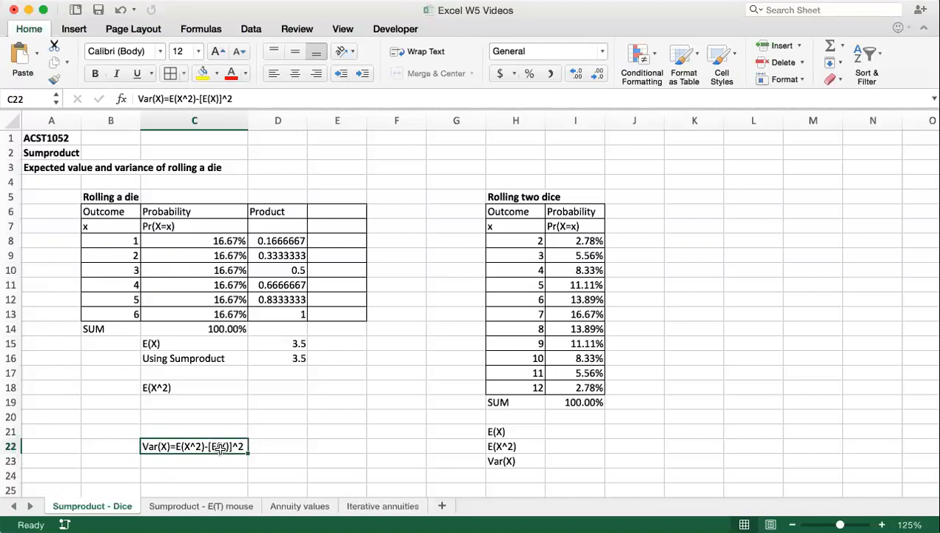
click(169, 387)
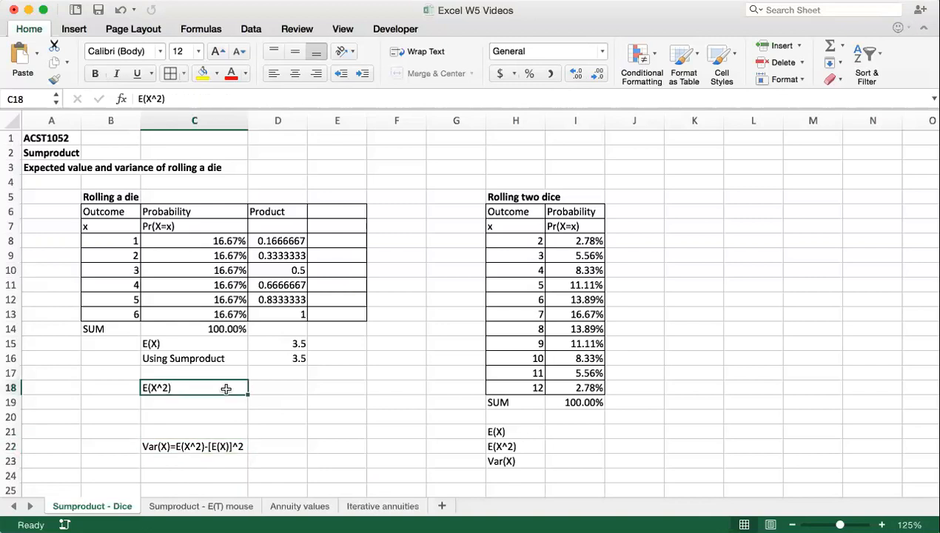
click(269, 390)
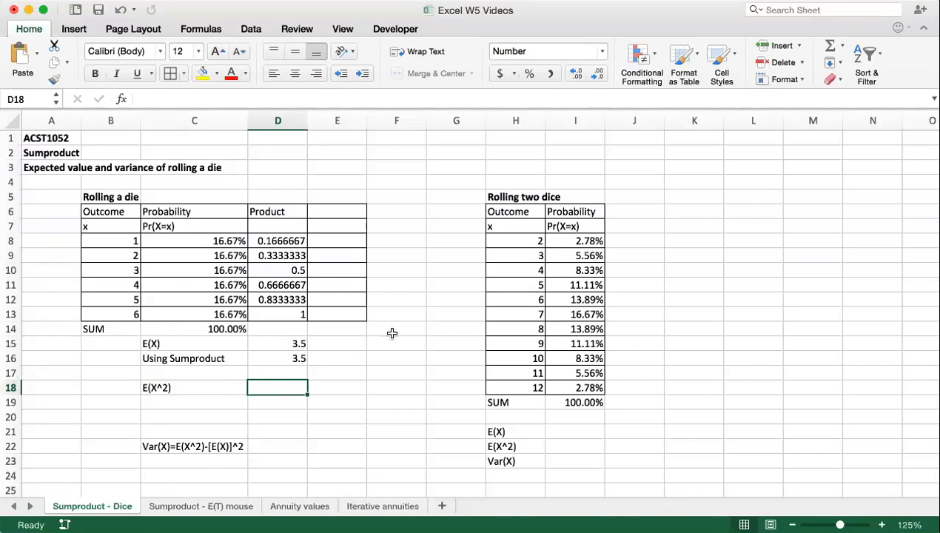
click(328, 229)
text(x^2)
key(Return)
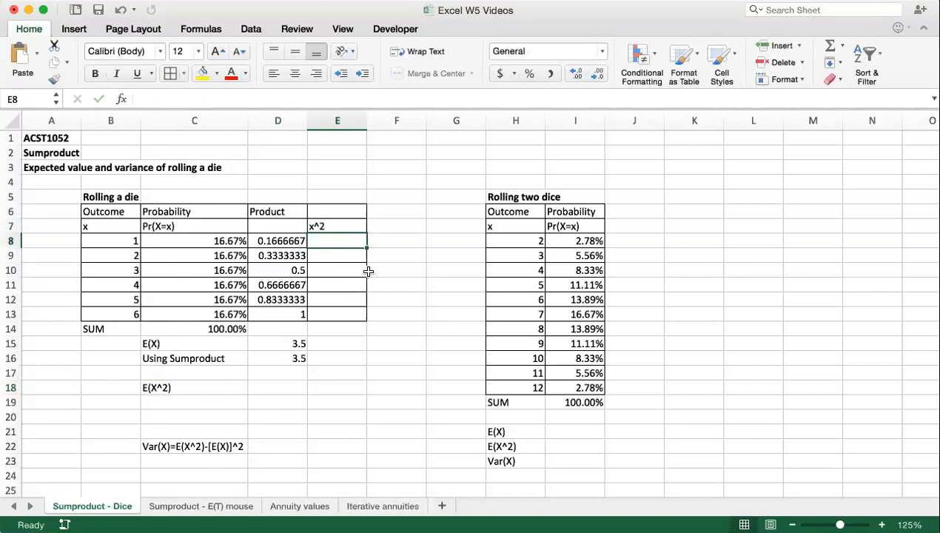
- Square the outcomes in E8:E13 by entering =B8^2 in E8 and filling it down to E13
text(=)
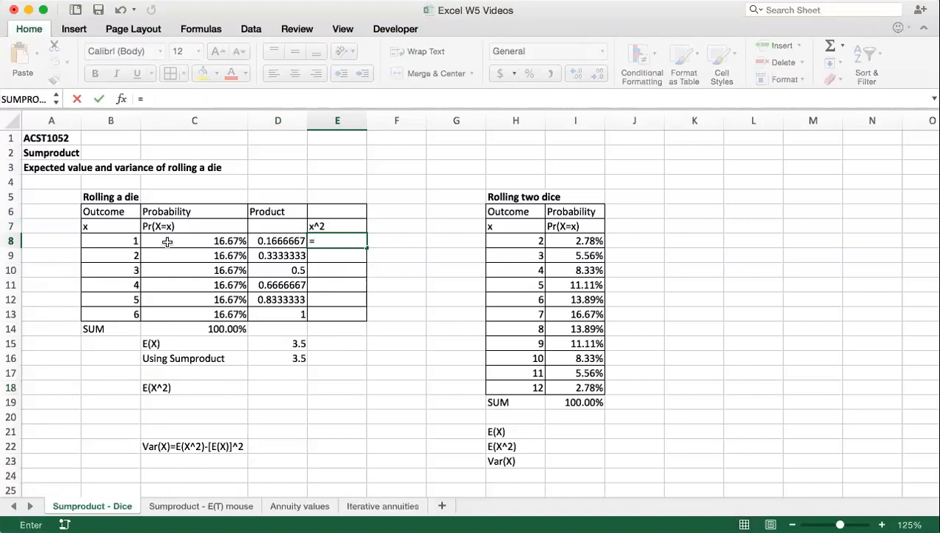
click(126, 240)
text(^)
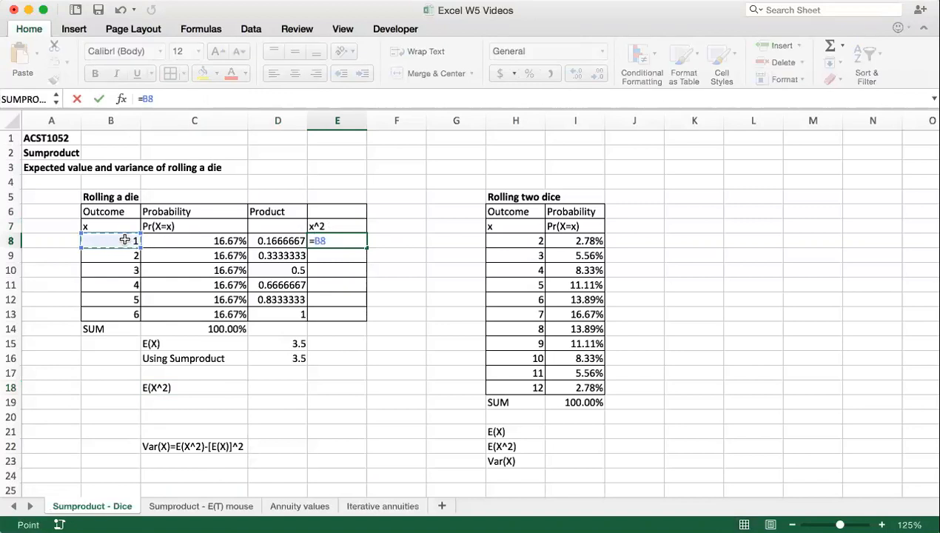
text(2)
key(Return)
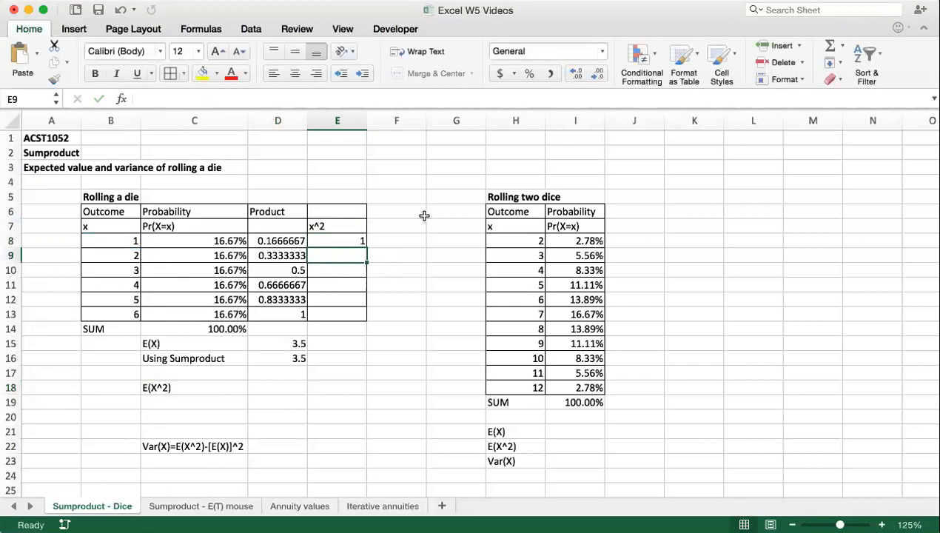
click(359, 242)
drag(366, 250, 365, 316)
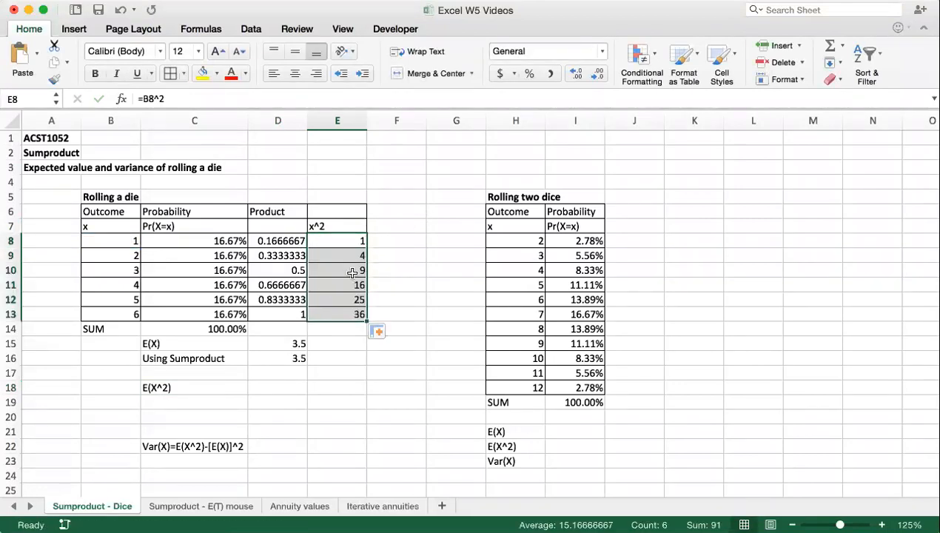
- Calculate E(X^2) in cell D18 with =SUMPRODUCT(E8:E13,C8:C13), combining the squared outcomes and their probabilities
click(270, 384)
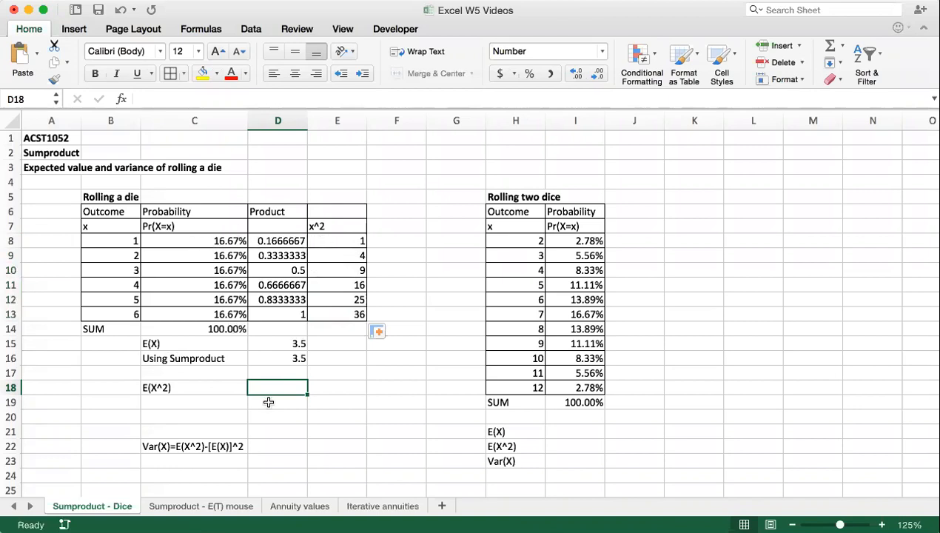
text(=)
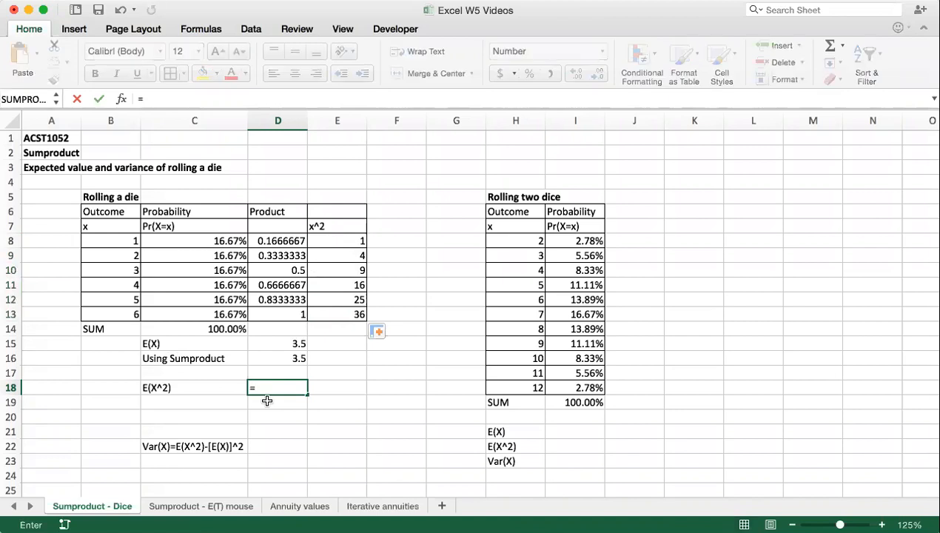
text(sumpro)
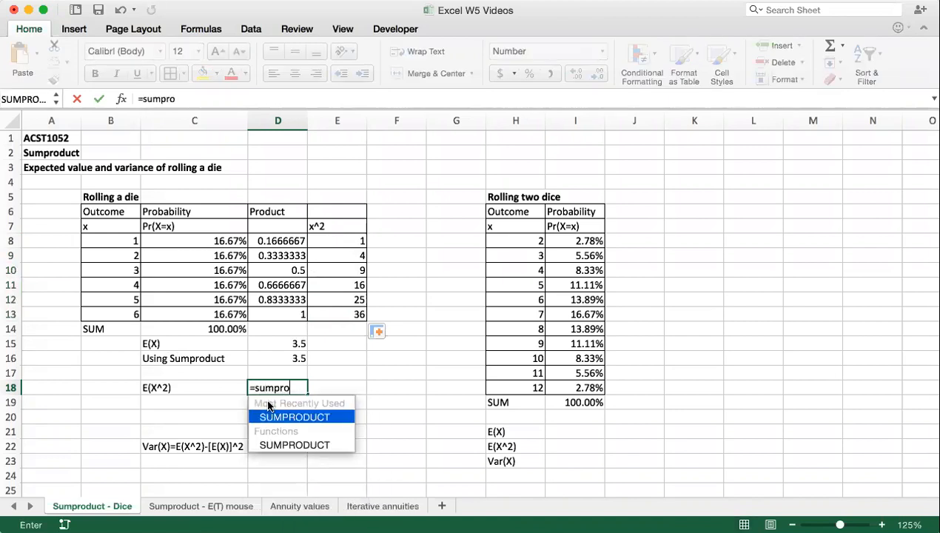
text(duct()
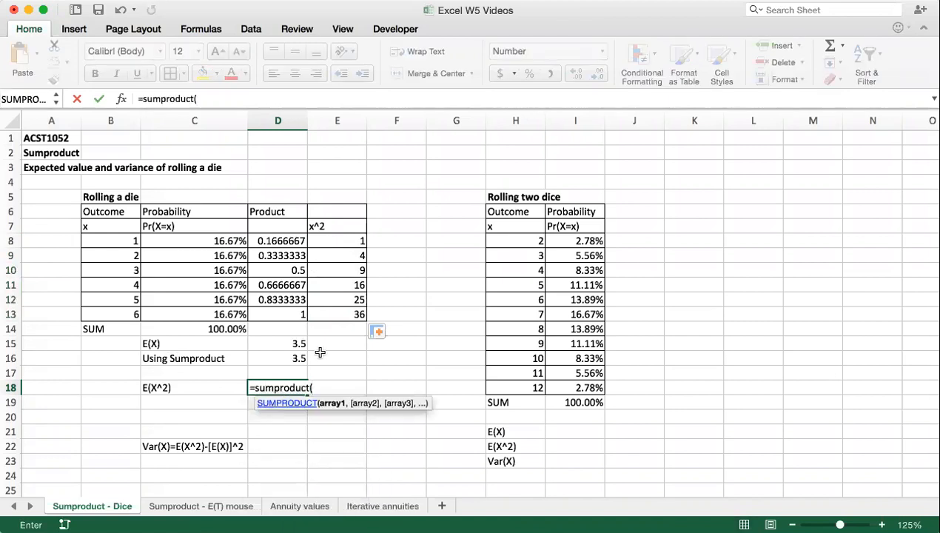
drag(333, 237, 333, 311)
text(,)
drag(216, 242, 216, 311)
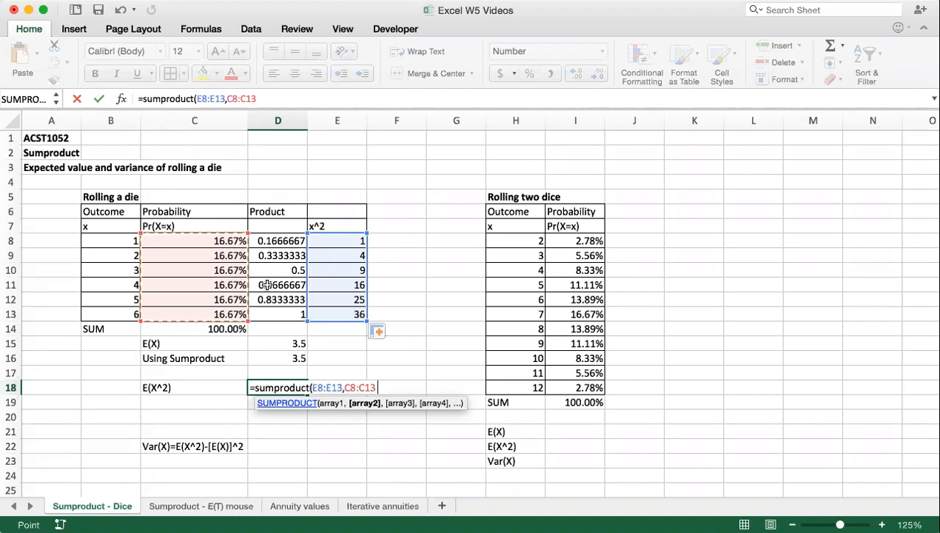
text())
key(Return)
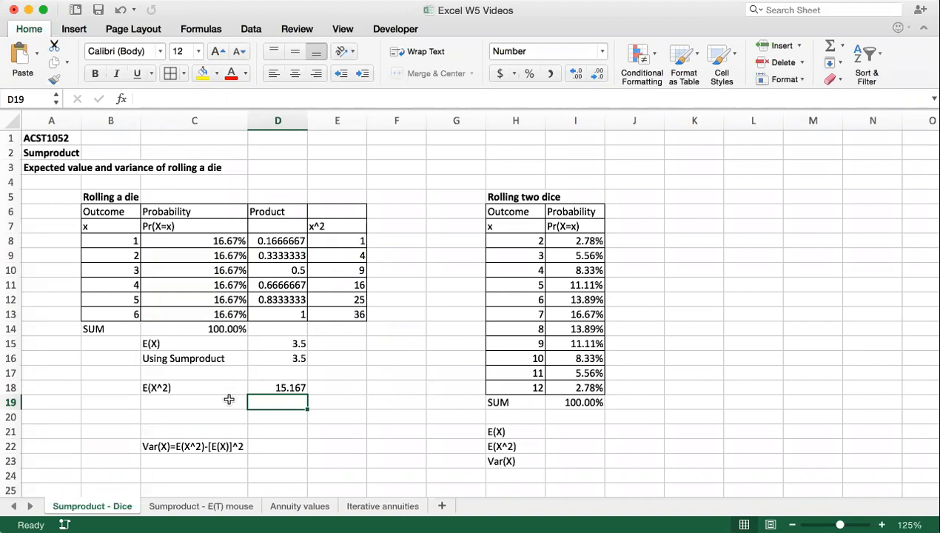
- Calculate E(X^2) in cell D19 directly from outcomes and probabilities with =SUMPRODUCT(B8:B13,B8:B13,C8:C13), then review the helper columns D6:E13
text(=sum)
key(Tab)
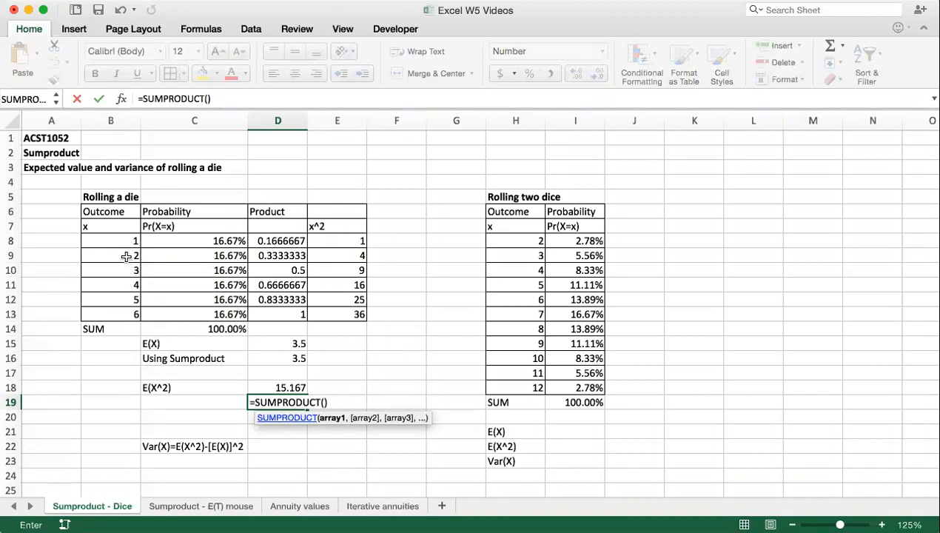
drag(122, 242, 119, 308)
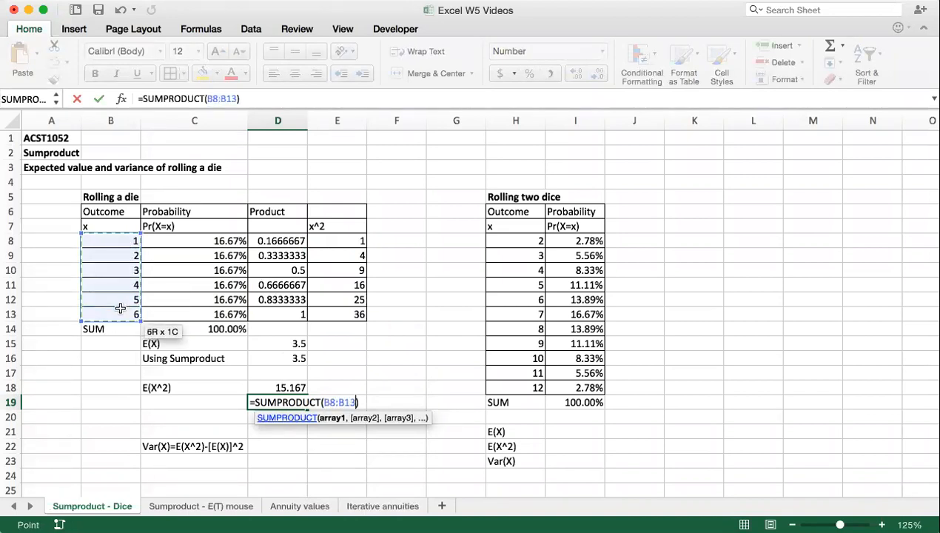
text(,)
drag(115, 241, 109, 310)
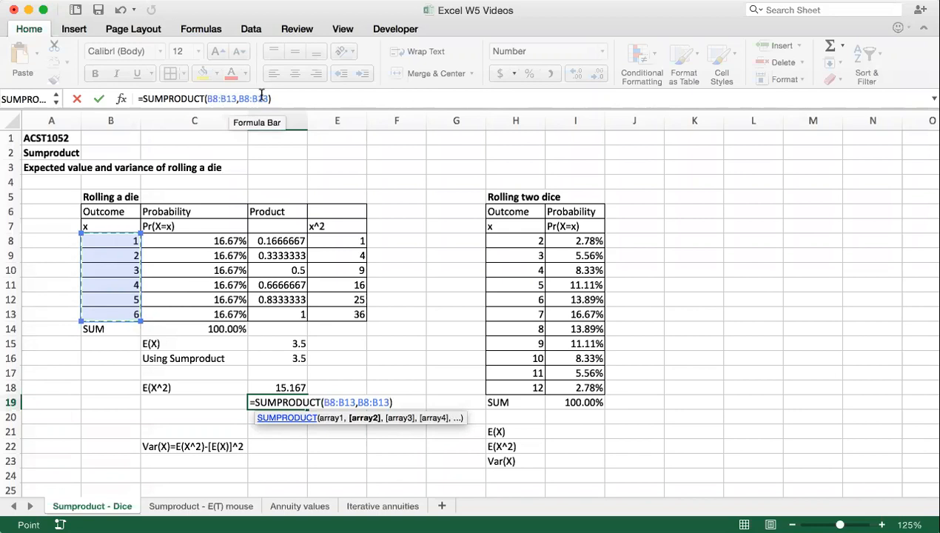
text(,)
drag(200, 241, 199, 312)
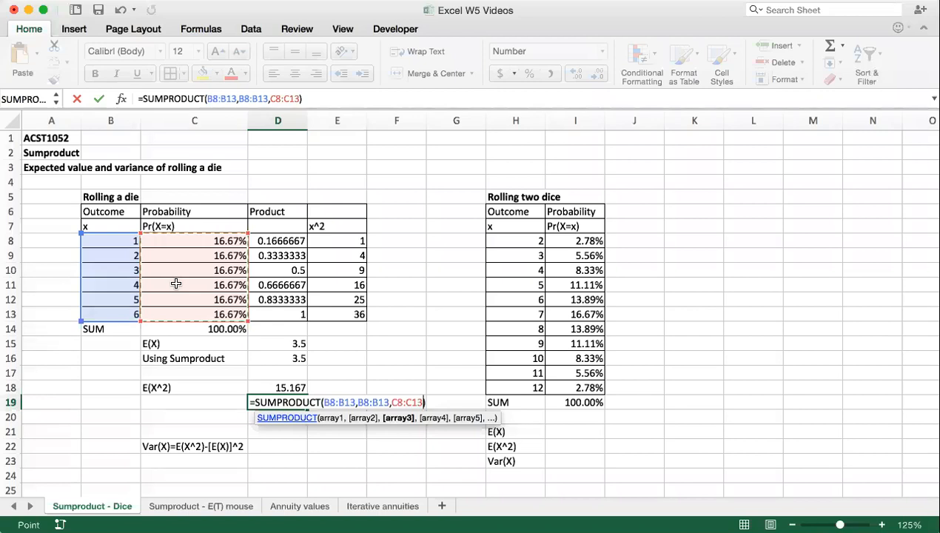
key(Return)
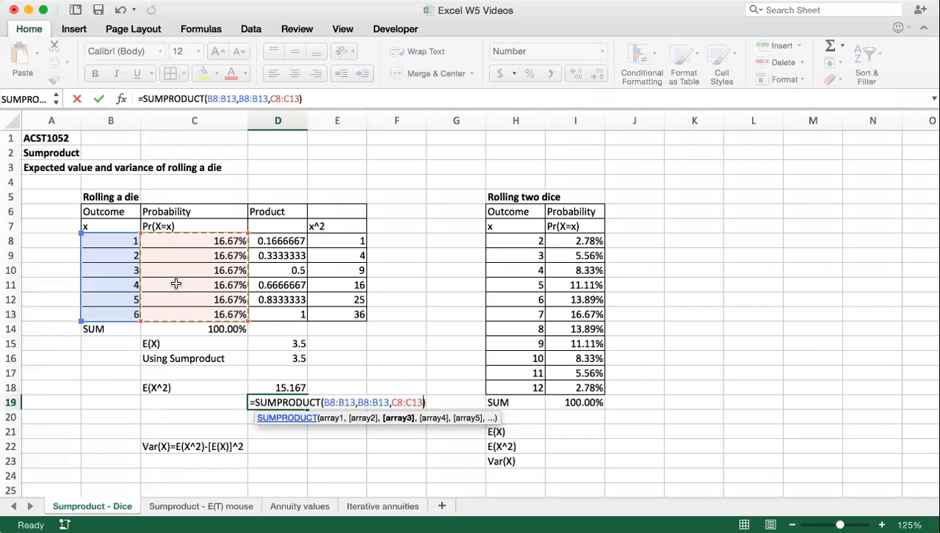
click(294, 404)
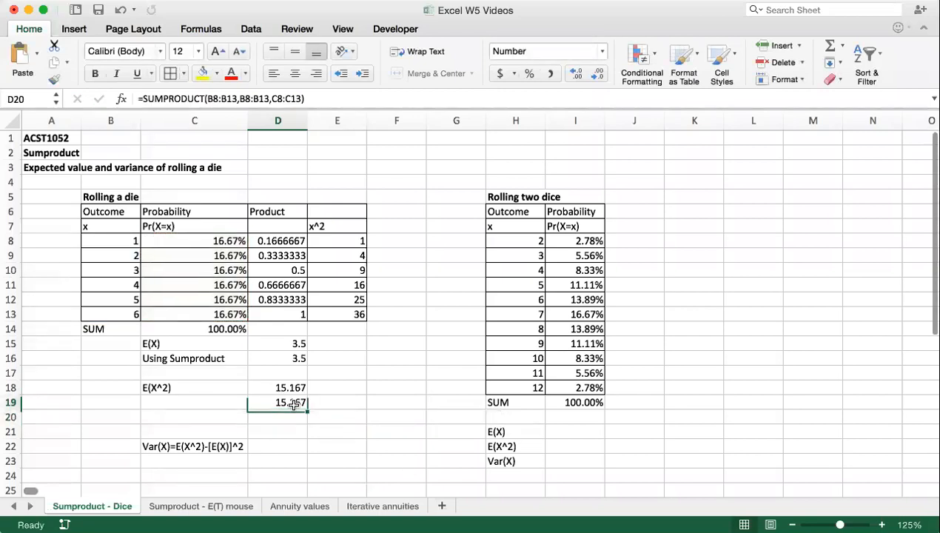
click(278, 214)
drag(296, 230, 342, 314)
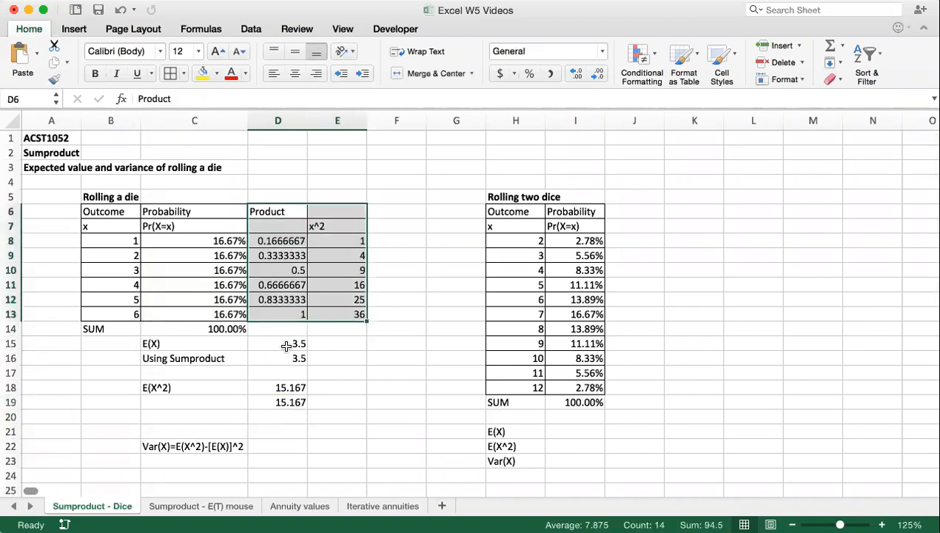
- Calculate the single-die variance in cell D22 with =D19-D16^2
click(274, 447)
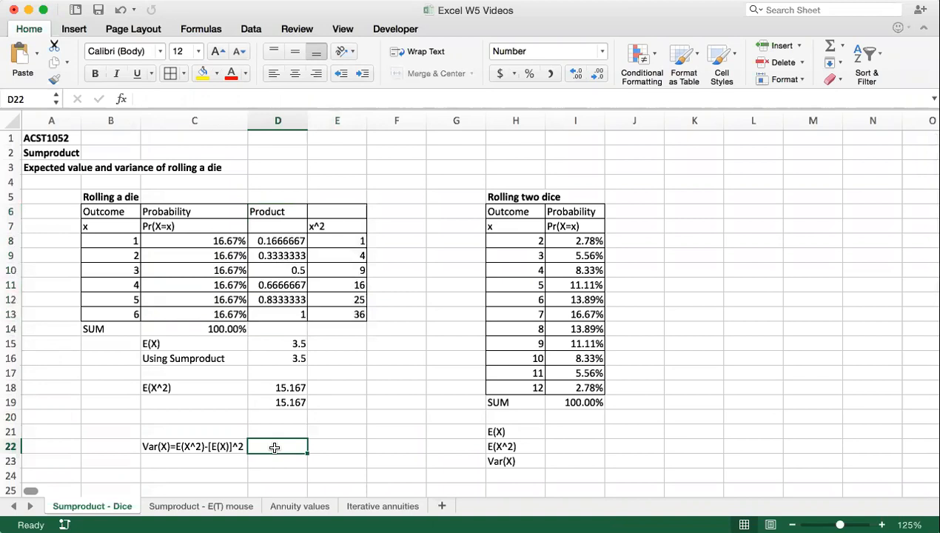
text(=)
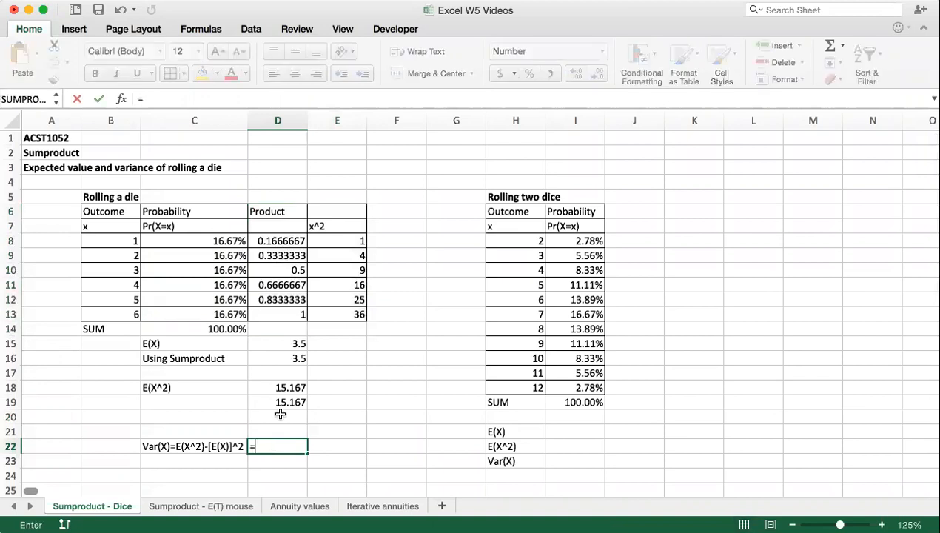
click(282, 403)
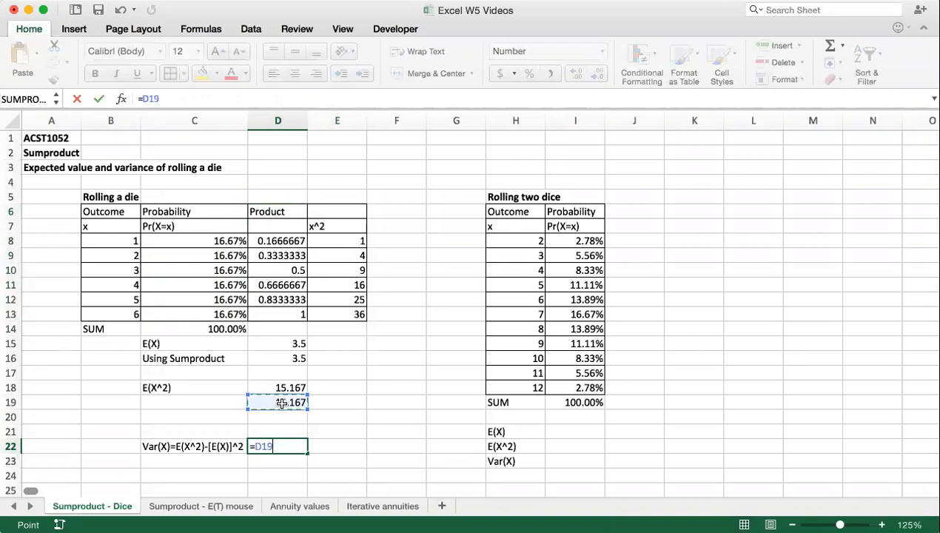
text(-)
click(282, 359)
text(^2)
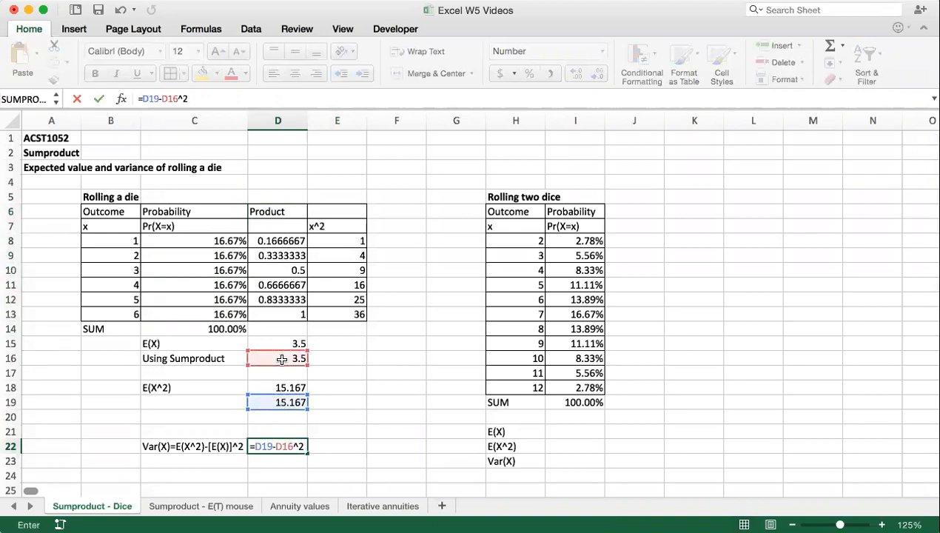
key(Return)
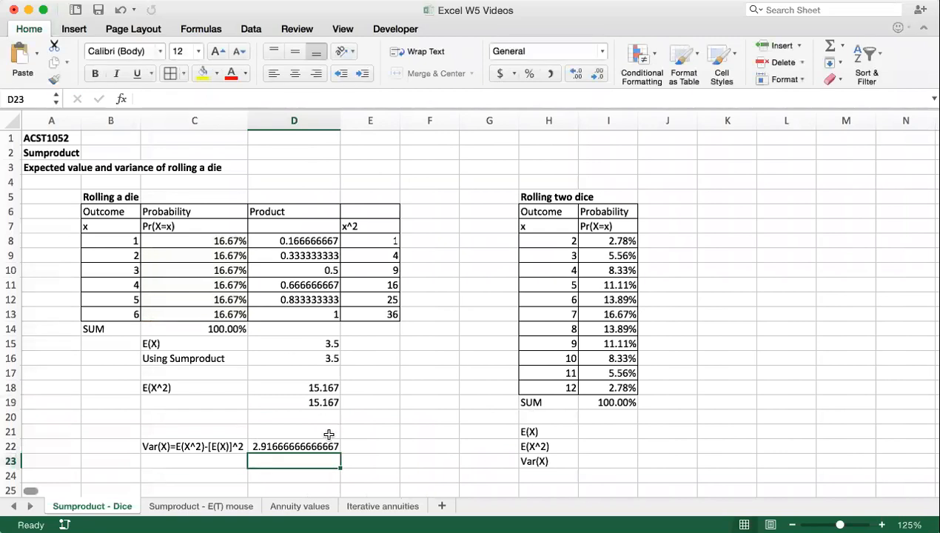
- Reduce the variance in cell D22 to four decimal places
click(299, 448)
click(597, 74)
click(598, 75)
click(597, 75)
click(597, 75)
click(598, 75)
click(597, 75)
click(597, 75)
click(597, 75)
click(598, 75)
click(597, 75)
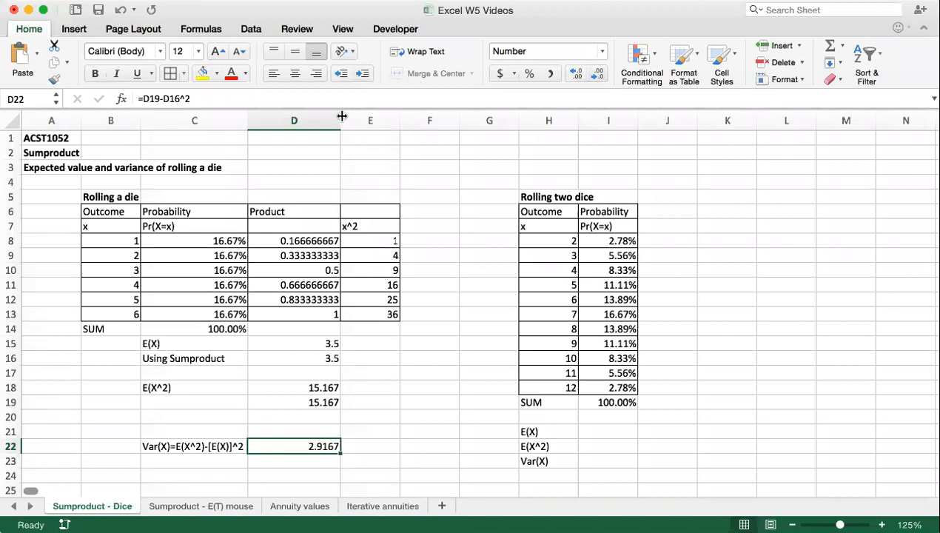
- Narrow column D slightly and show the variance in D22 with three decimal places
drag(342, 116, 315, 117)
click(576, 75)
click(597, 75)
click(575, 75)
click(597, 75)
click(597, 75)
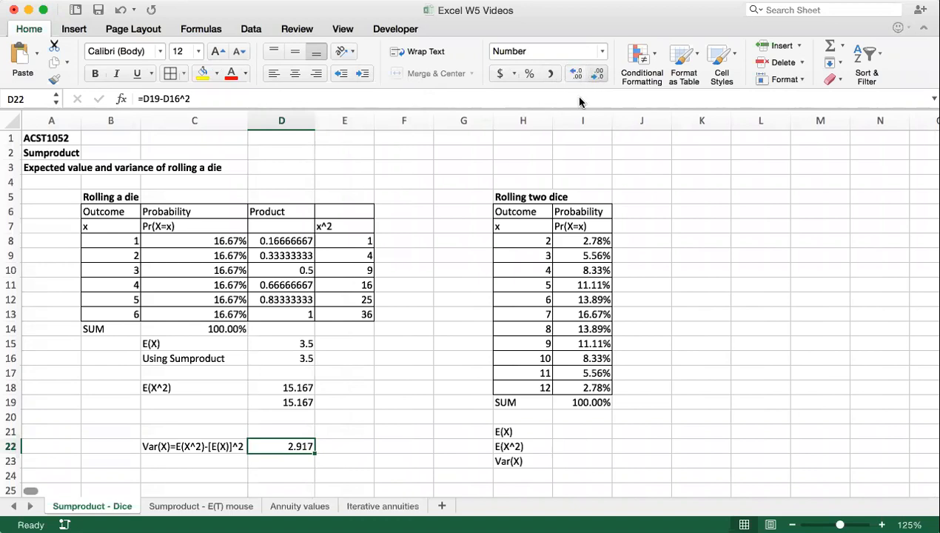
- Label cell C23 SD(X) and calculate the standard deviation in D23 with =SQRT(D22)
click(179, 459)
text(SD(X))
key(Tab)
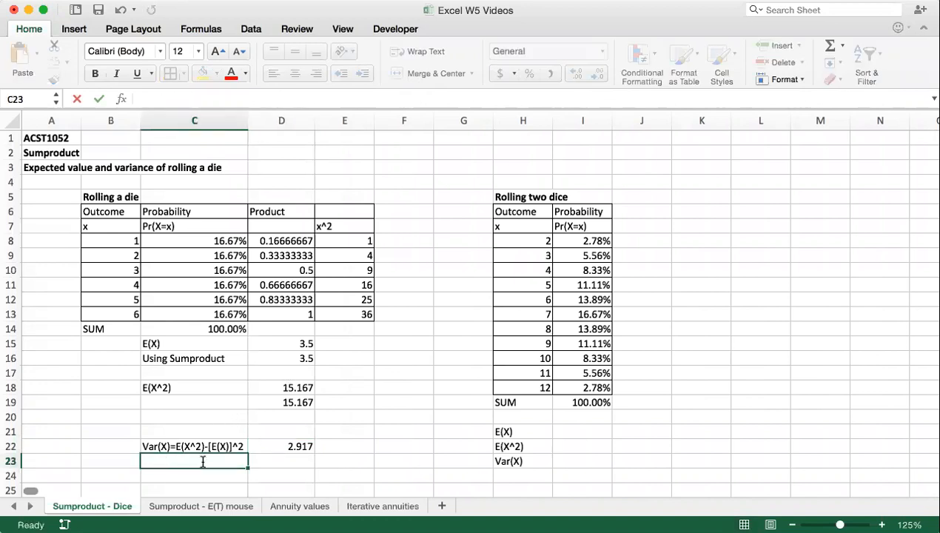
text(=)
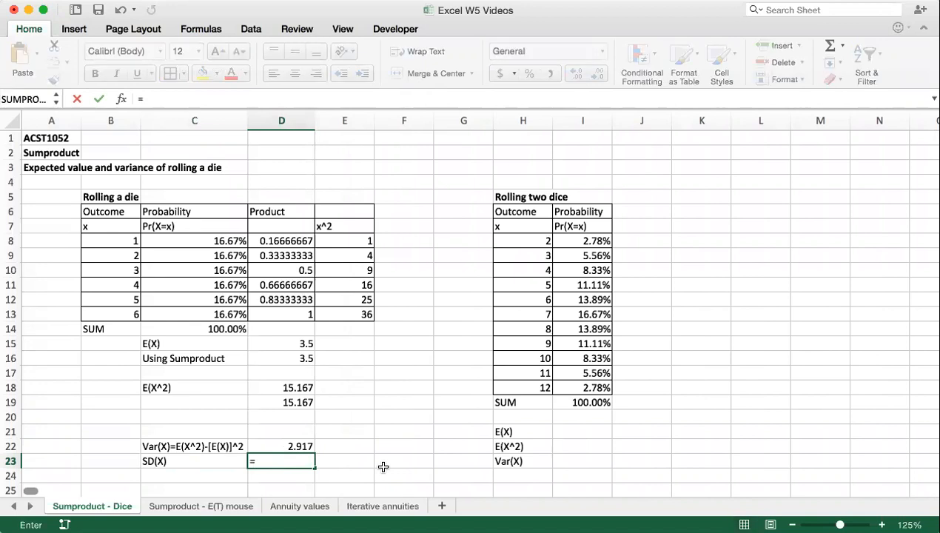
text(sqr)
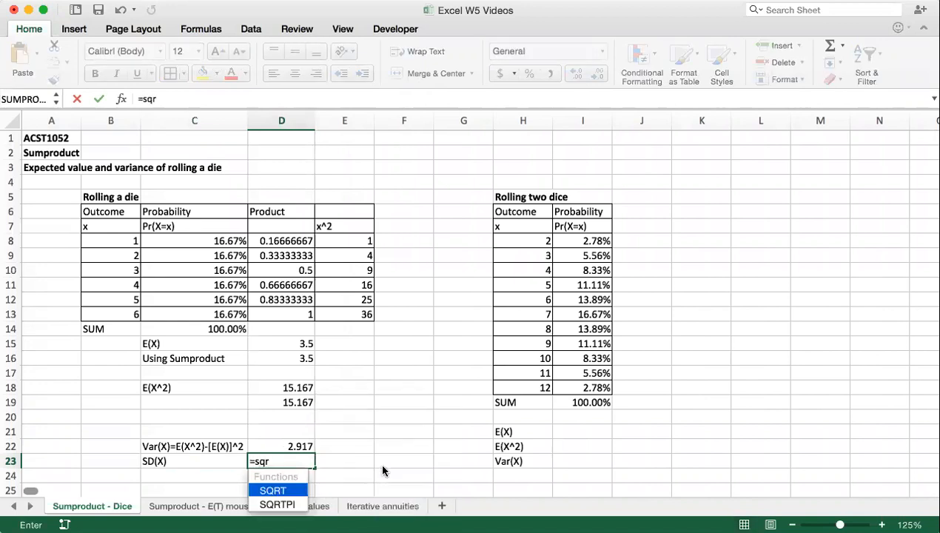
text(t()
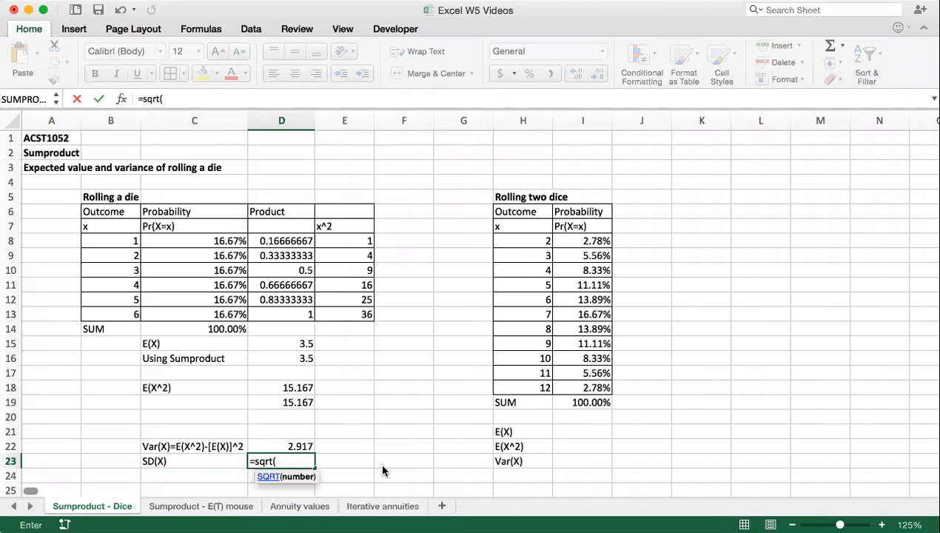
click(300, 447)
text())
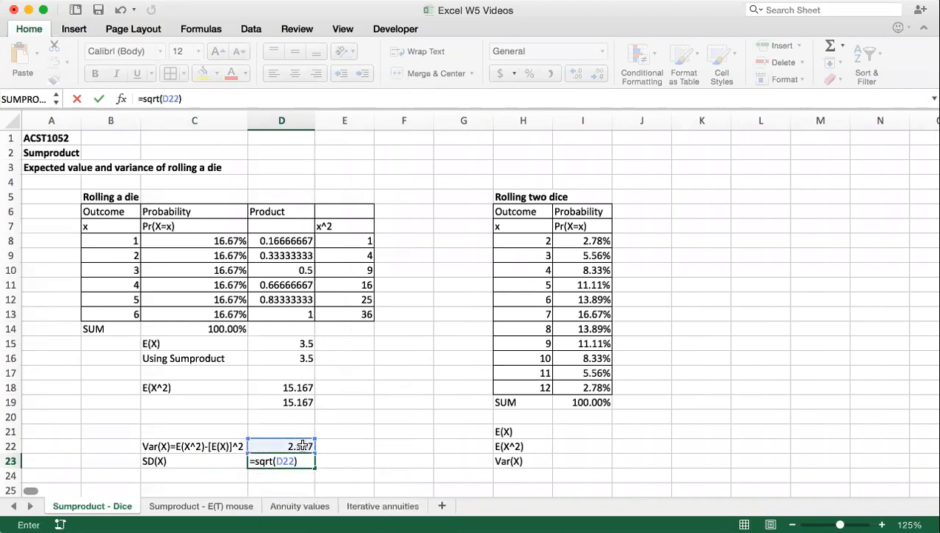
key(Return)
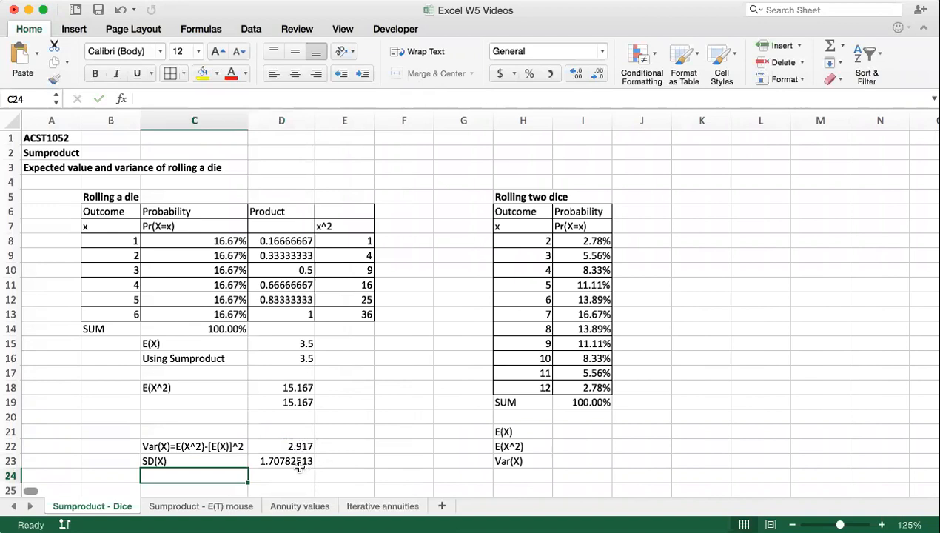
- Show the standard deviation in D23 with three decimal places
click(296, 462)
click(598, 75)
click(599, 75)
click(600, 78)
click(601, 78)
click(601, 77)
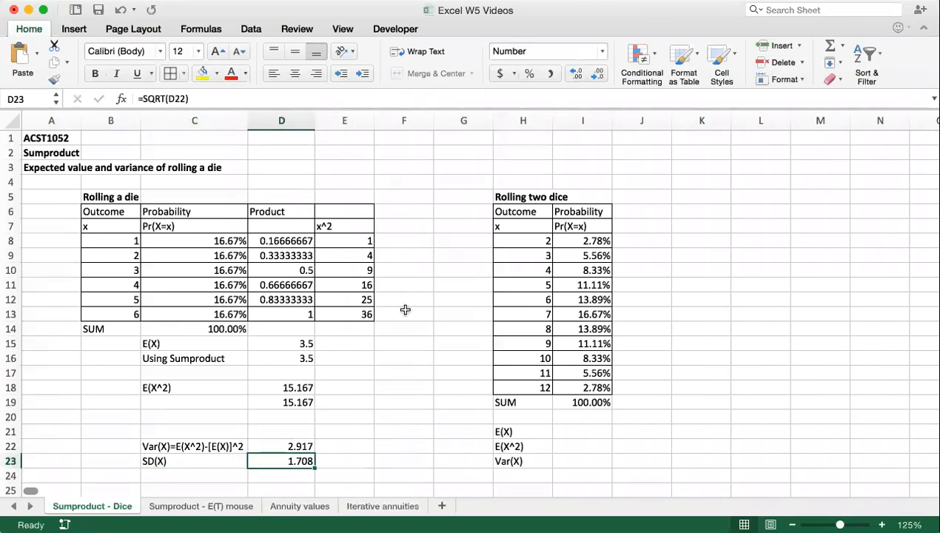
click(343, 441)
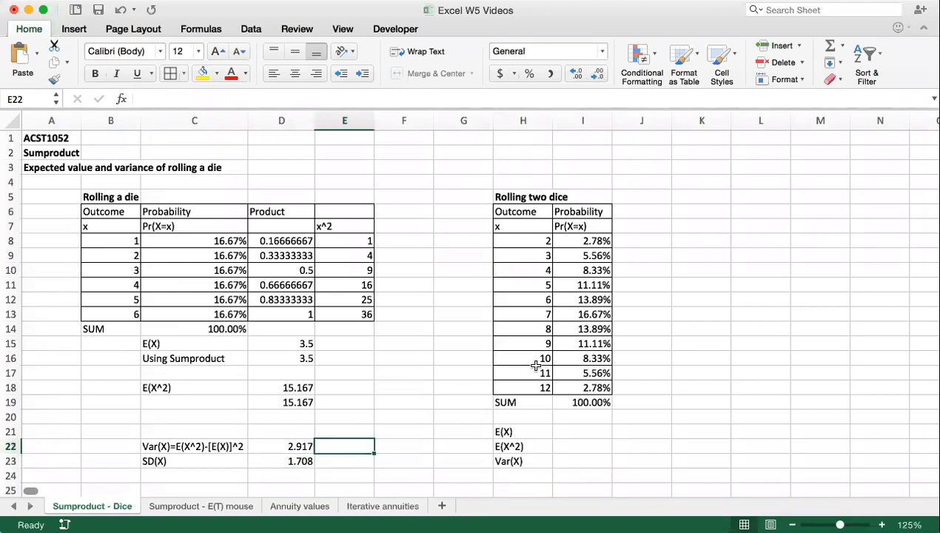
- Examine the two-dice table's outcomes in H8:H18, probabilities in I8:I18 and the range summed by the formula in I19
click(529, 244)
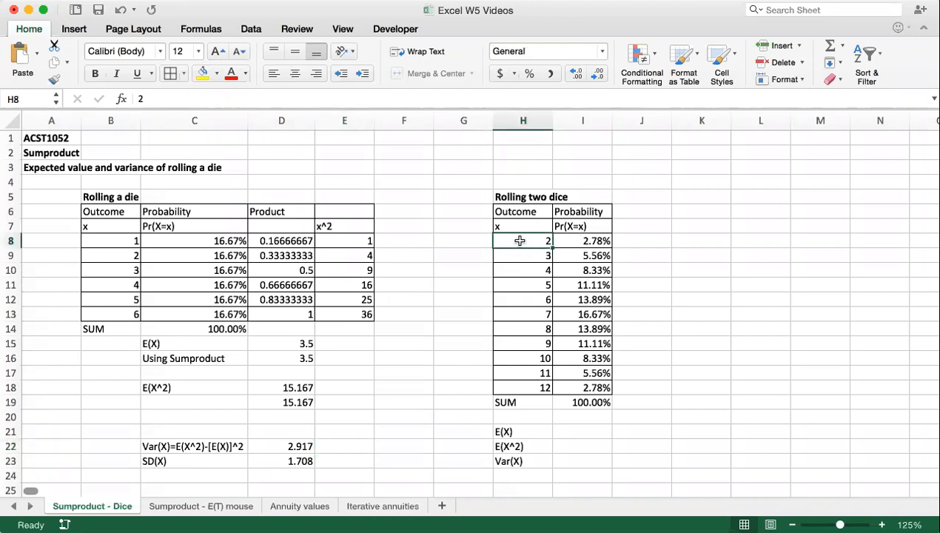
click(516, 385)
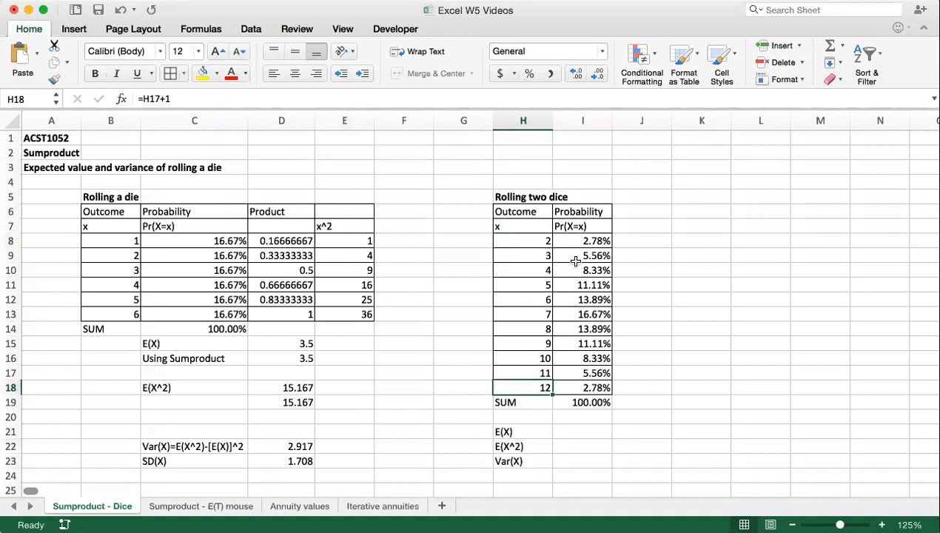
drag(577, 245, 582, 388)
click(581, 403)
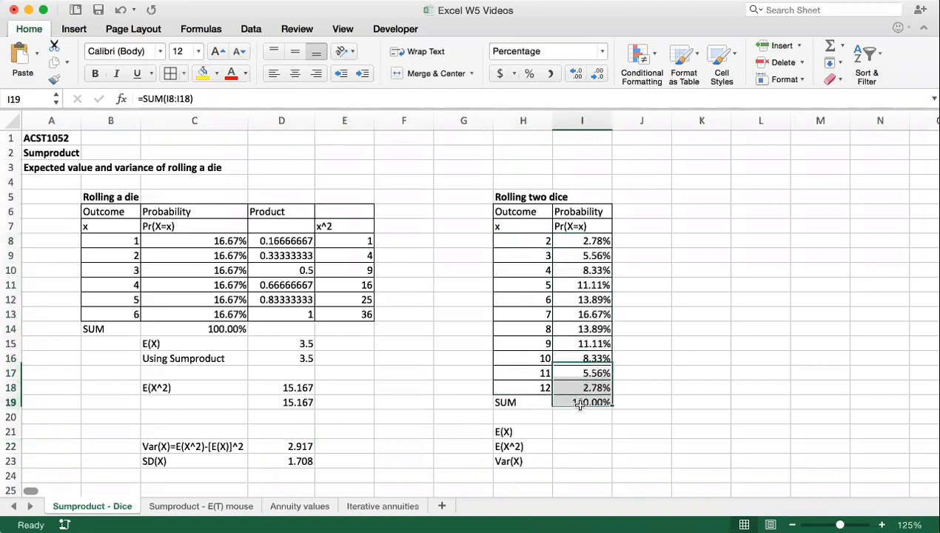
click(268, 99)
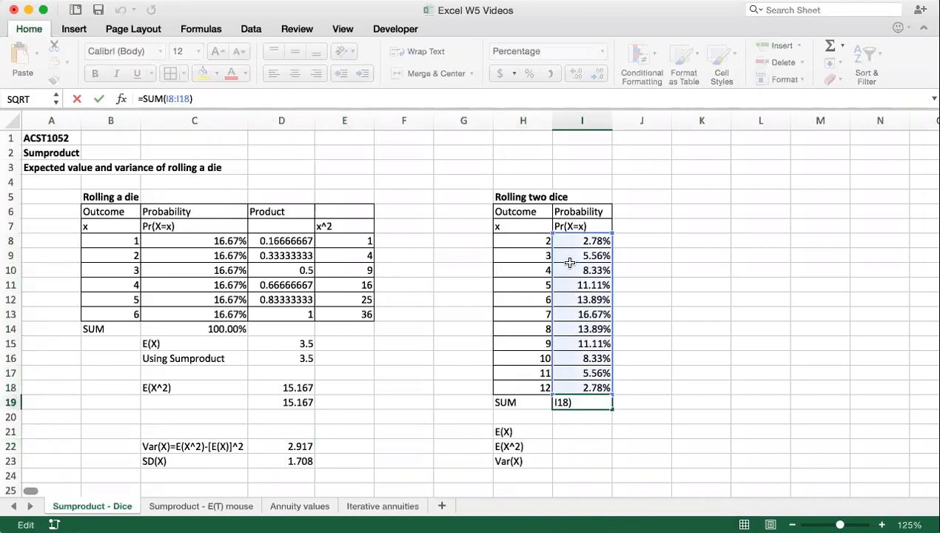
click(635, 402)
click(585, 402)
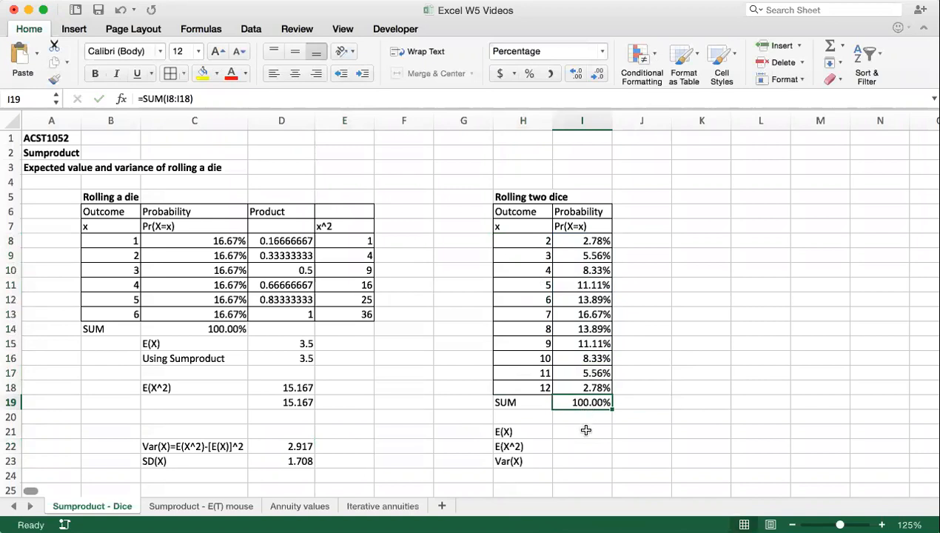
- Calculate E(X) for two dice in cell I21 with =SUMPRODUCT(H8:H18,I8:I18)
click(586, 431)
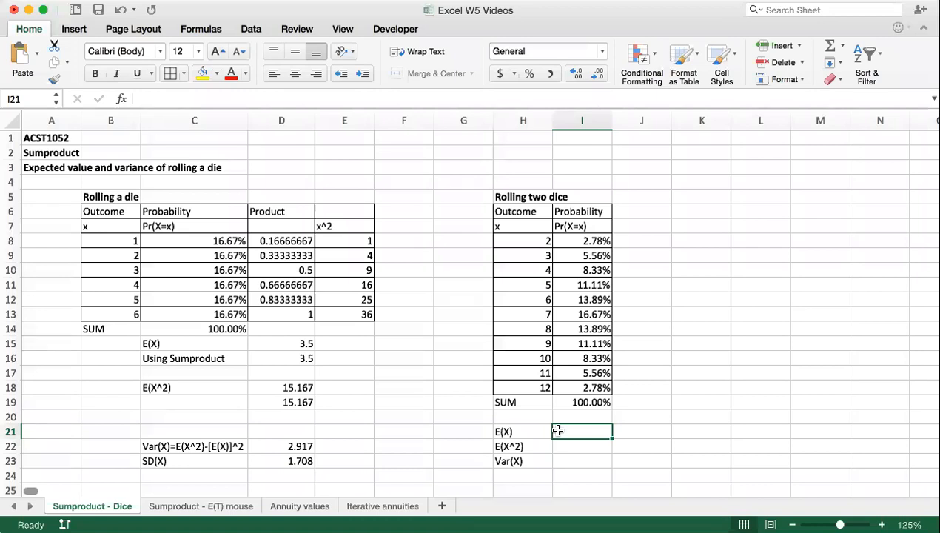
text(=sump)
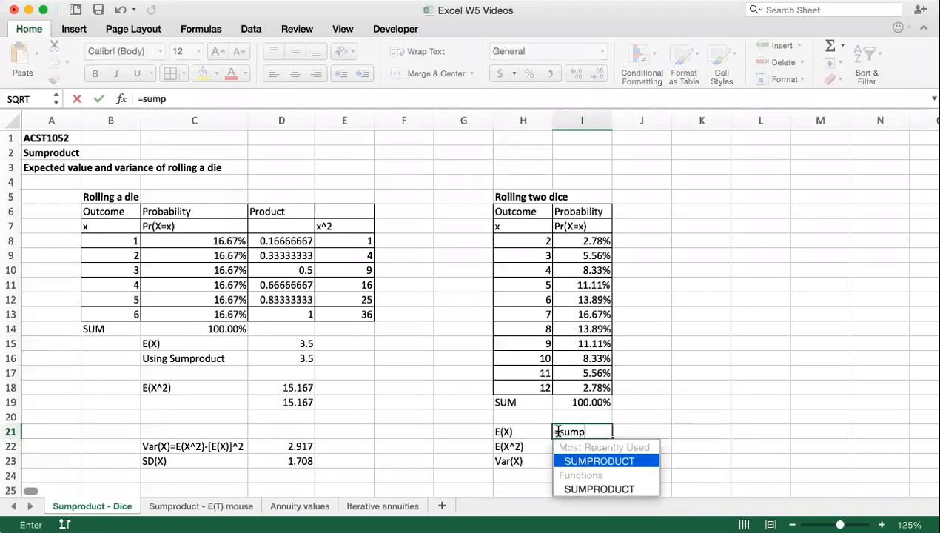
text(roduct()
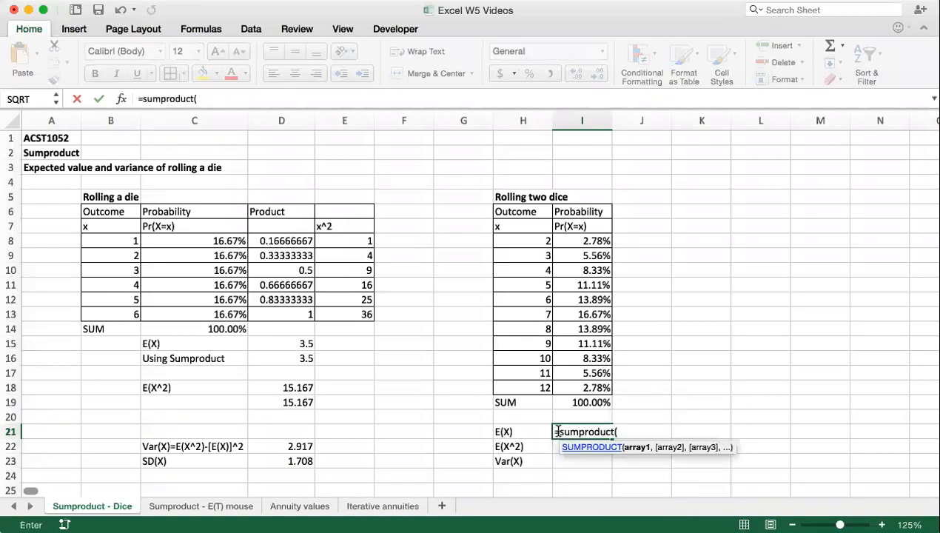
click(516, 235)
drag(518, 312, 524, 385)
text(,)
drag(581, 241, 587, 380)
text())
key(Return)
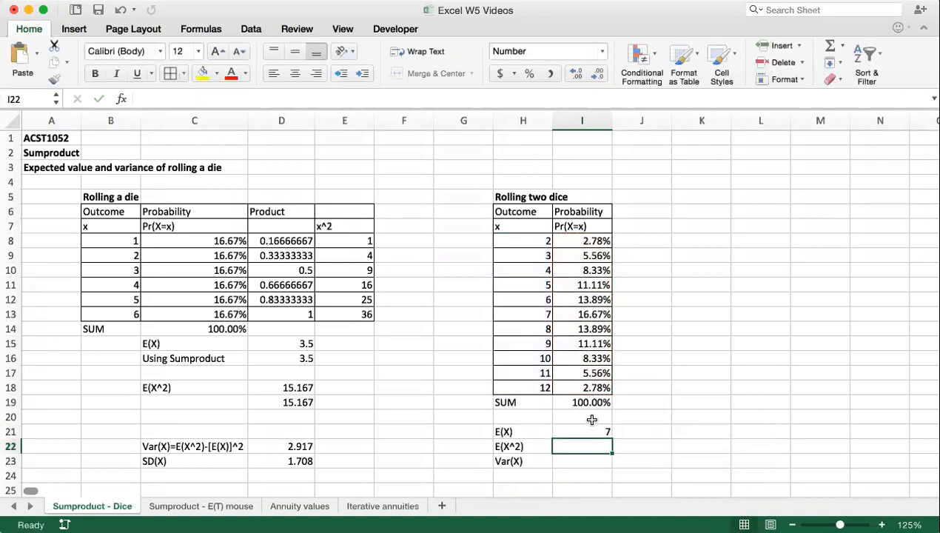
- Calculate E(X^2) for two dice in cell I22 with =SUMPRODUCT(H8:H18,H8:H18,I8:I18)
text(sump)
key(Tab)
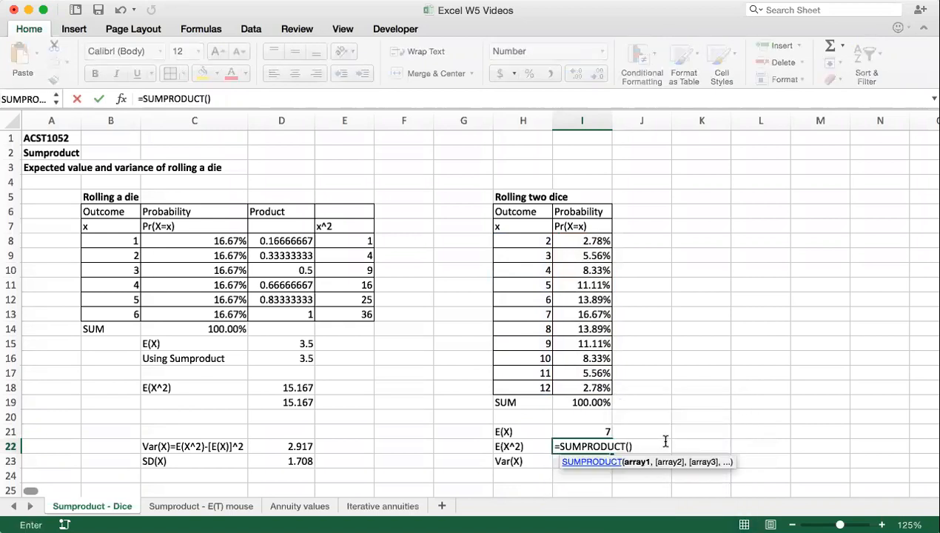
click(530, 241)
drag(532, 281, 523, 380)
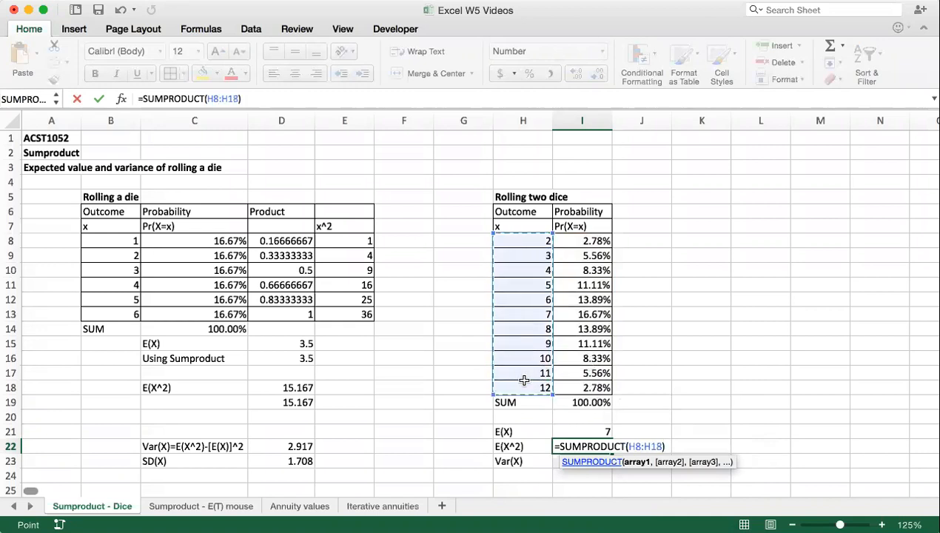
text(,)
drag(521, 237, 525, 381)
text(,)
drag(581, 237, 580, 386)
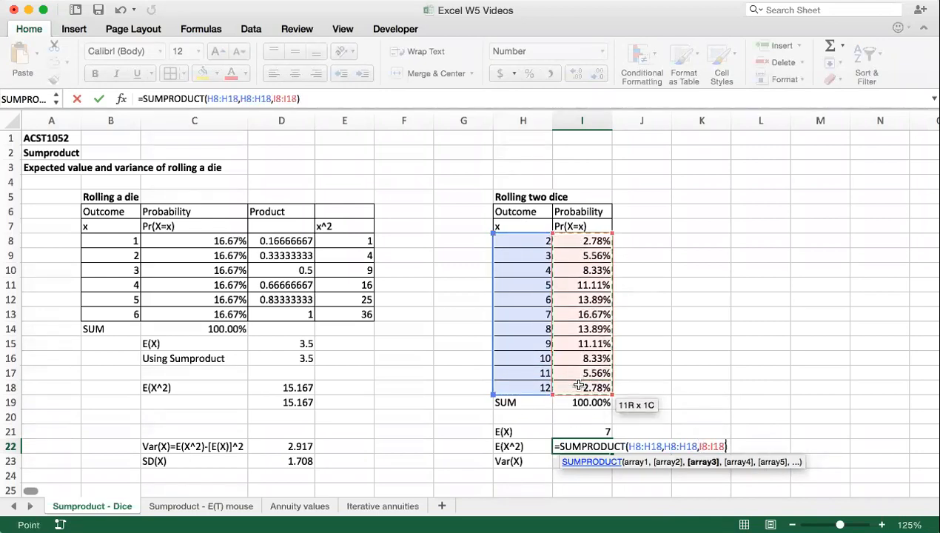
text())
key(Return)
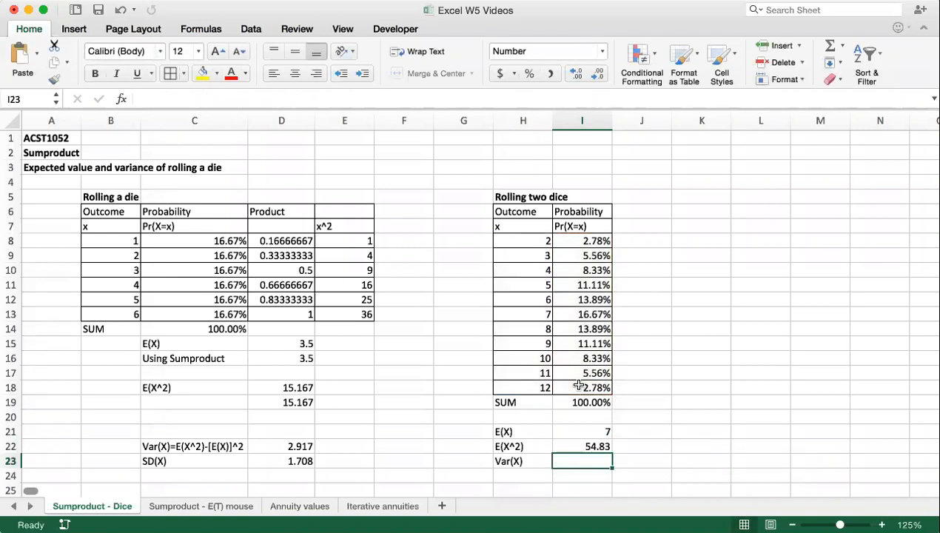
- Calculate Var(X) for two dice in cell I23 with =I22-I21^2
text(=)
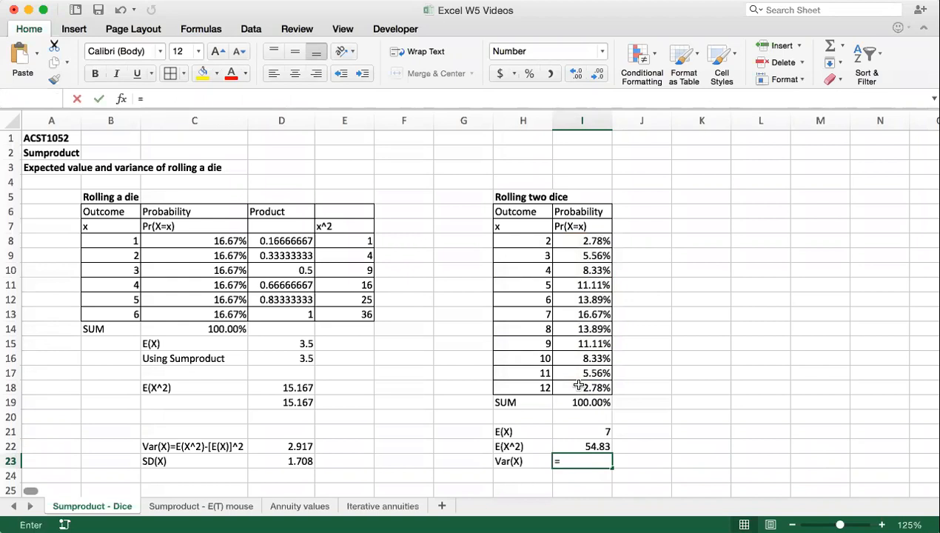
click(587, 447)
text(-)
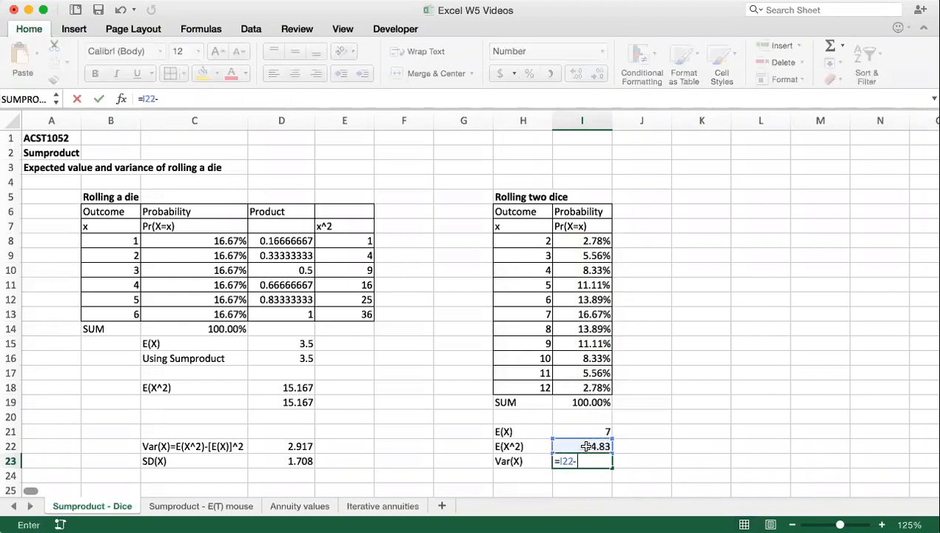
click(583, 432)
text(^2)
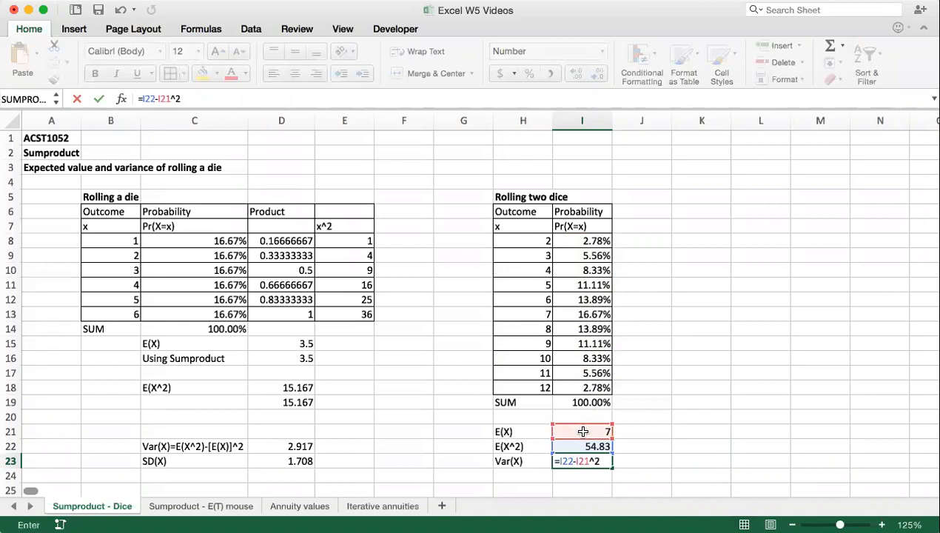
key(Return)
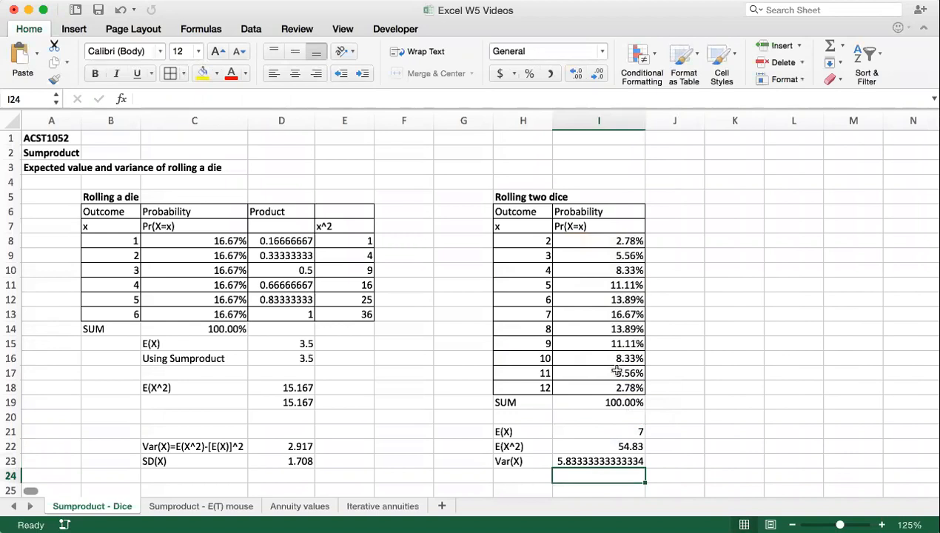
- Show the variance in I23 with four decimal places and narrow column I to fit its values
key(Up)
click(574, 74)
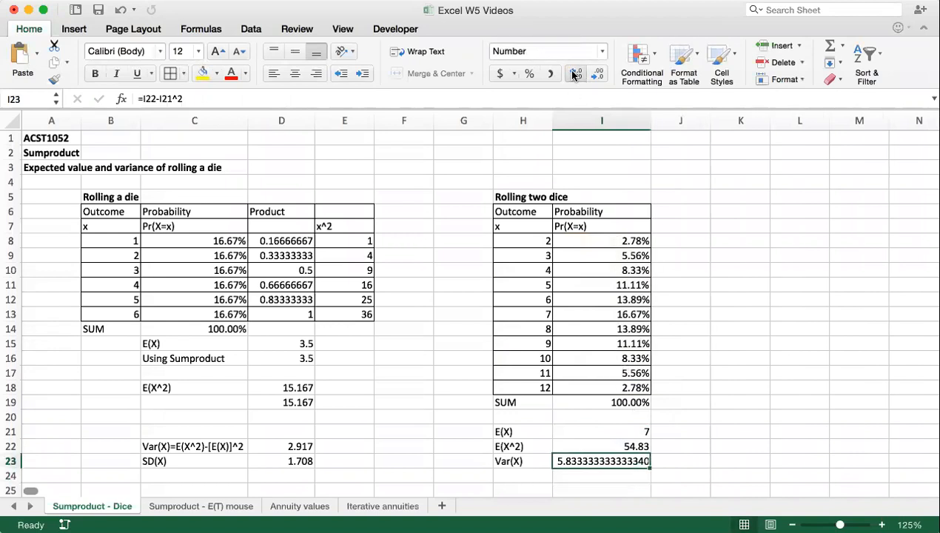
click(596, 75)
click(596, 76)
click(597, 76)
click(596, 75)
click(596, 75)
click(596, 75)
click(596, 75)
click(596, 74)
click(596, 75)
click(596, 75)
click(596, 75)
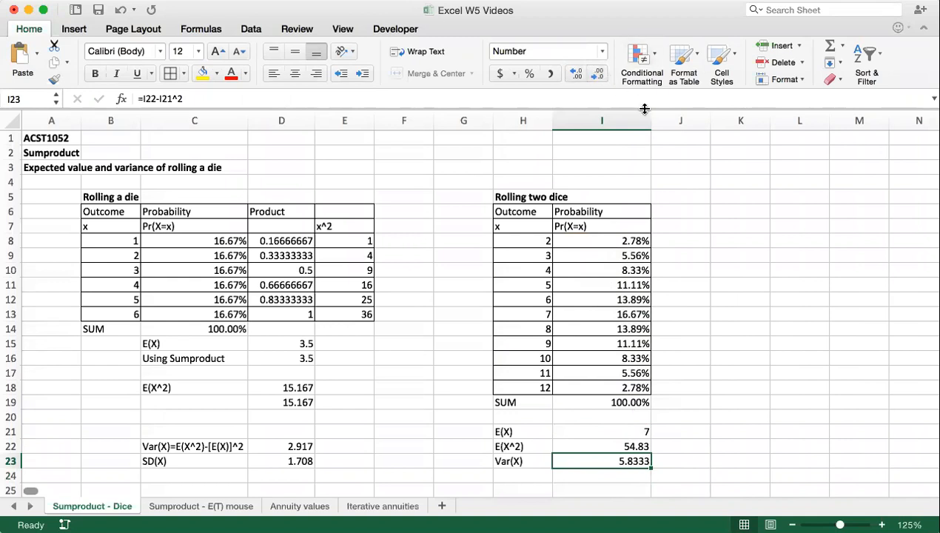
drag(648, 113, 606, 115)
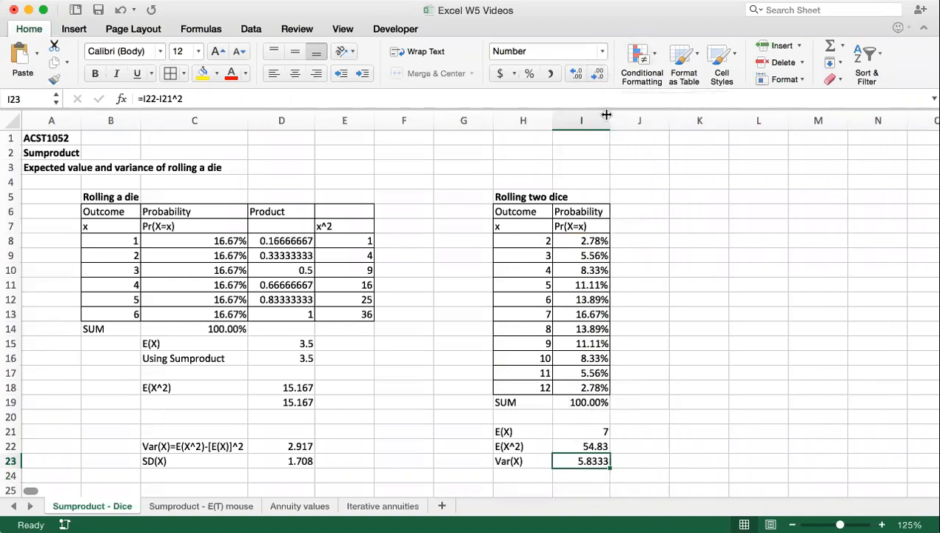
- Label H24 as SD(X) and calculate the two-dice standard deviation in I24 with =SQRT(I23)
click(518, 477)
text(SD(X))
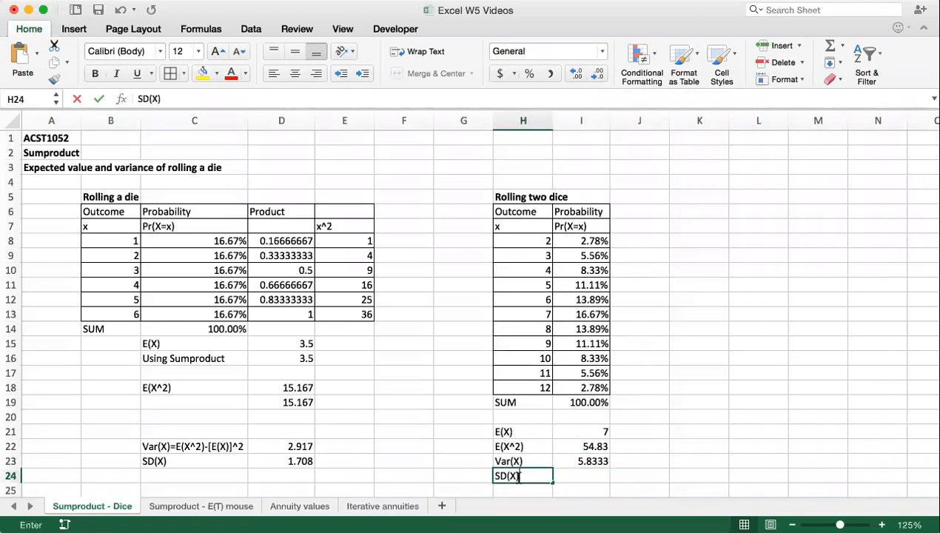
key(Tab)
text(=sqrt()
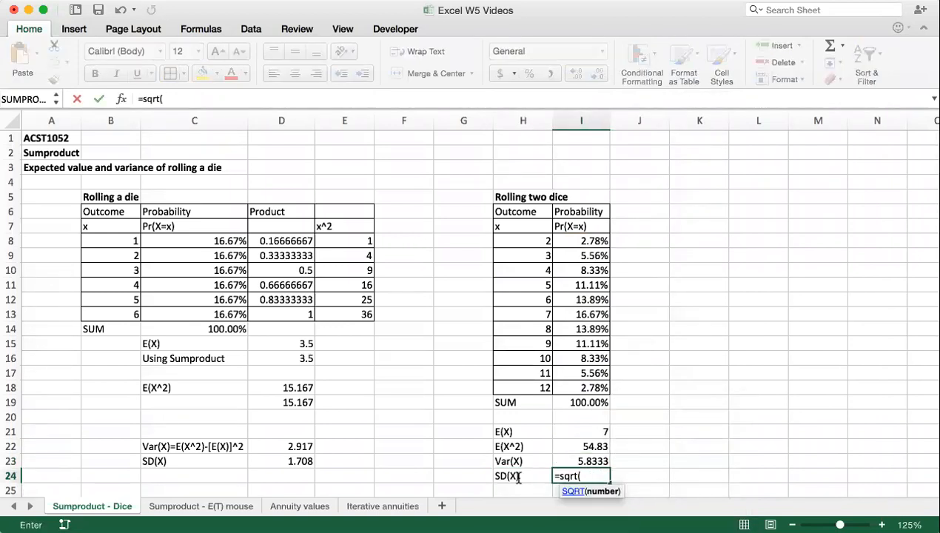
key(Up)
text())
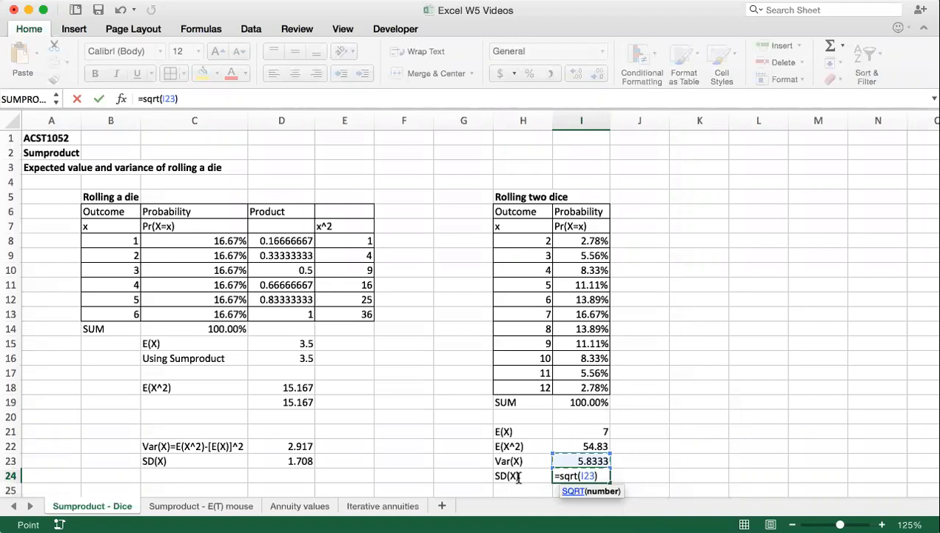
key(Return)
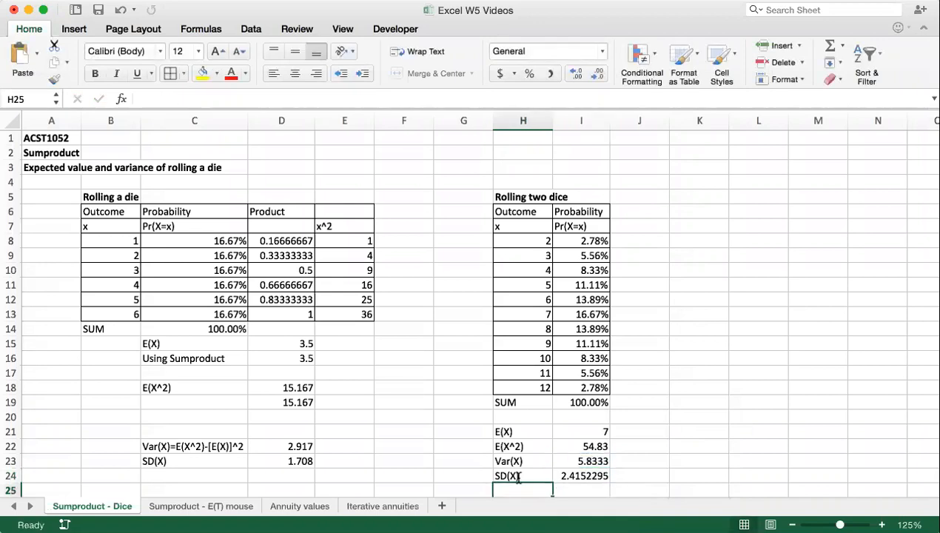
- Switch to the Sumproduct - E(T) mouse sheet and clear the heading selection
scroll(585, 459, down, 1)
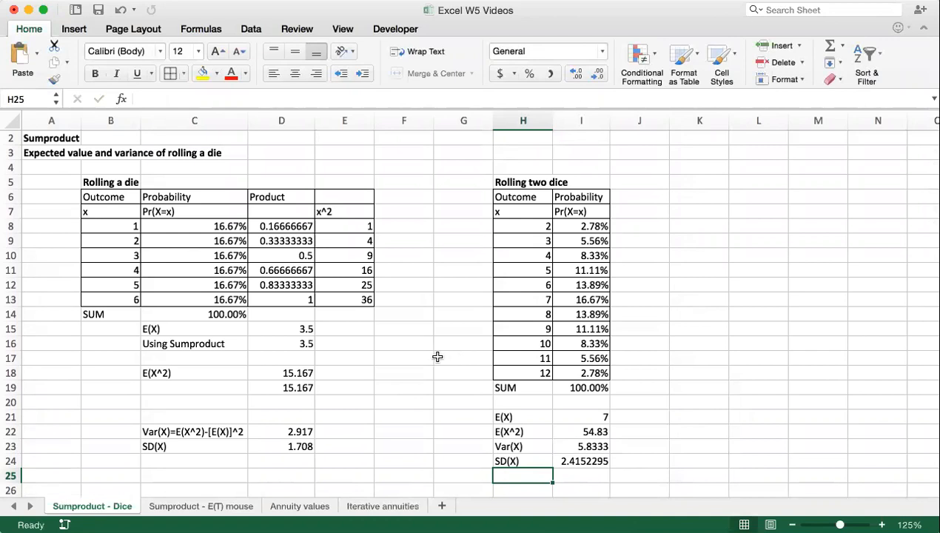
scroll(387, 362, up, 1)
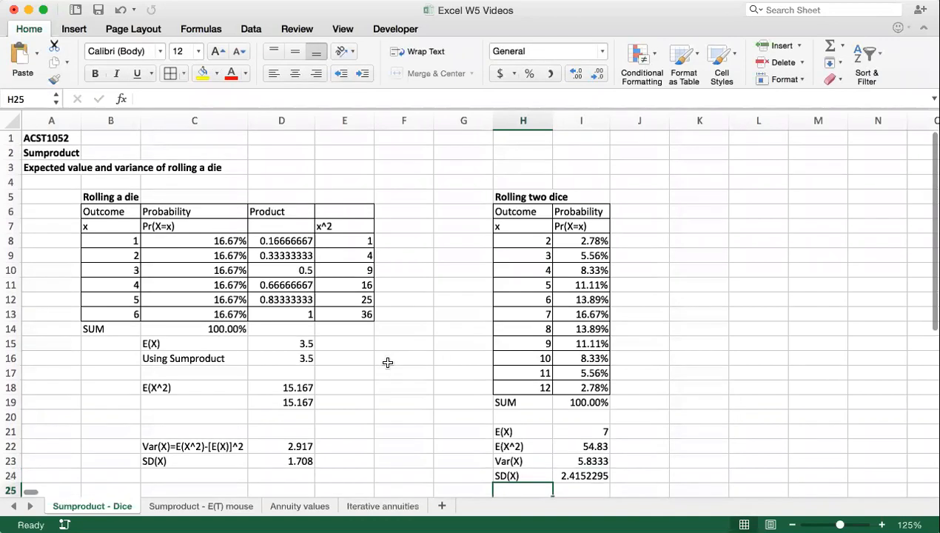
click(198, 509)
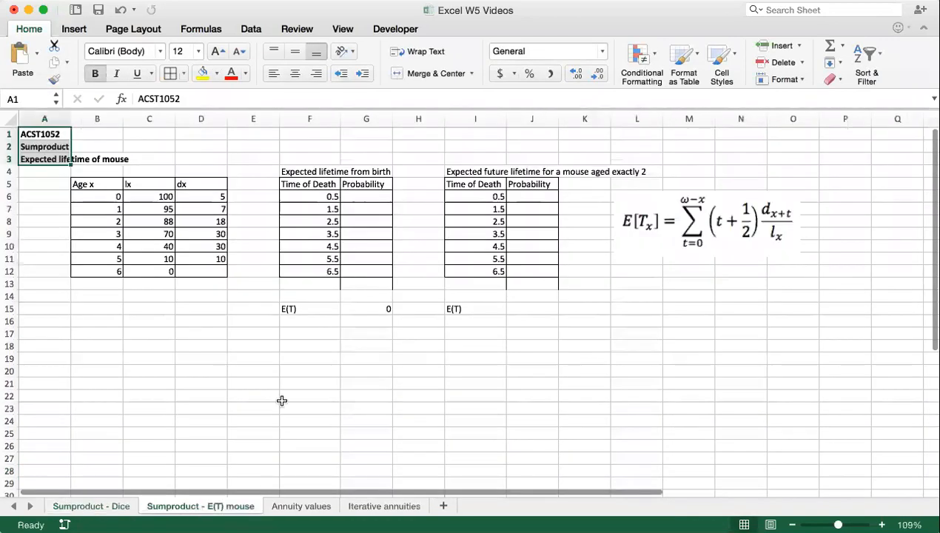
click(237, 329)
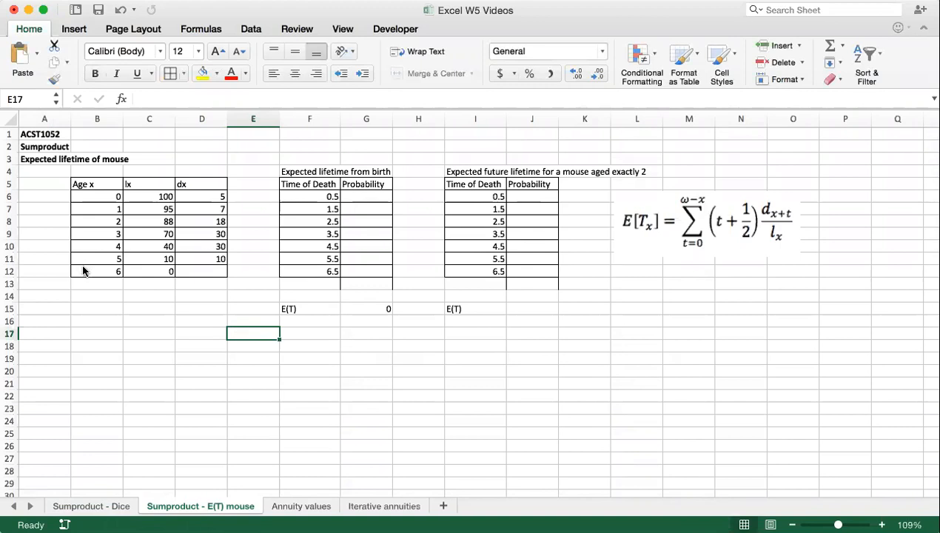
key(super+Tab)
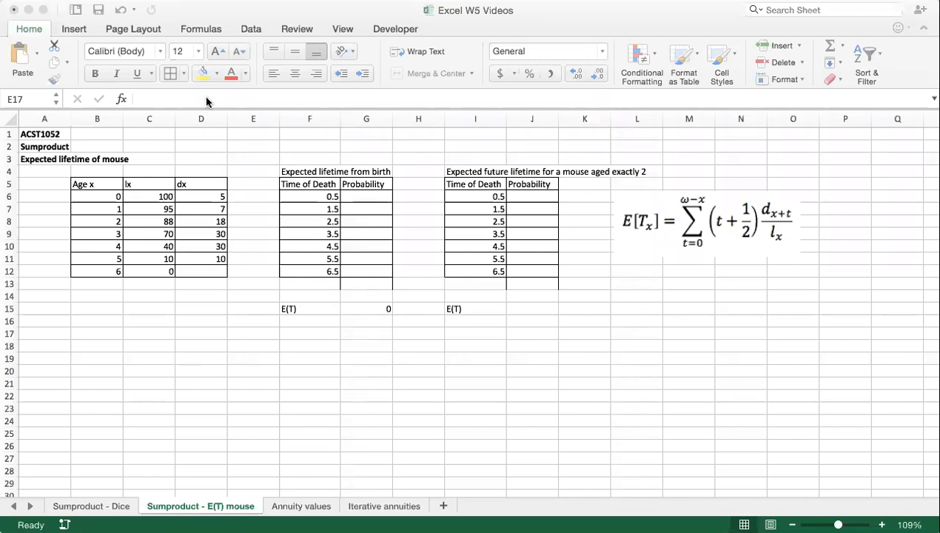
- Examine the mouse life table's Age x, lx and dx columns, including how C7 is derived from C6 and D6
click(191, 253)
drag(105, 183, 184, 268)
click(152, 234)
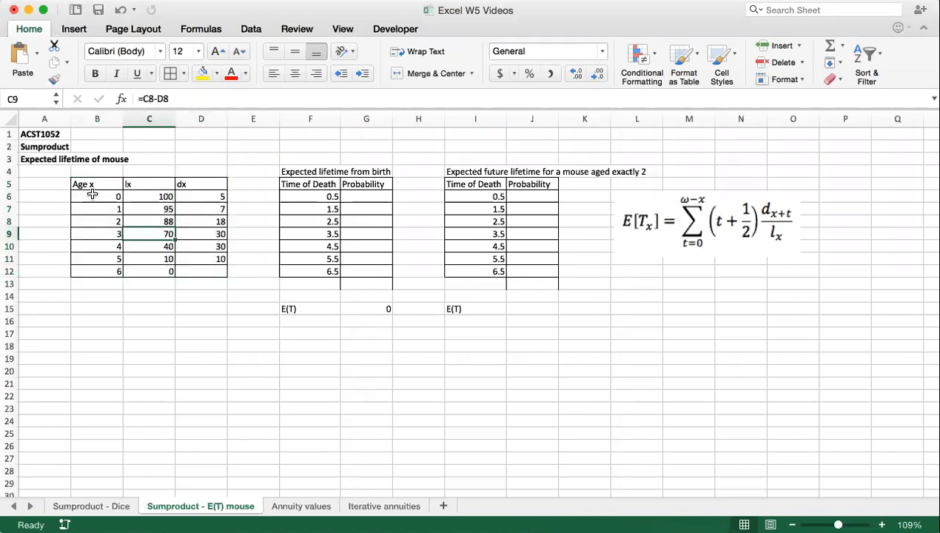
click(97, 186)
click(100, 197)
click(101, 213)
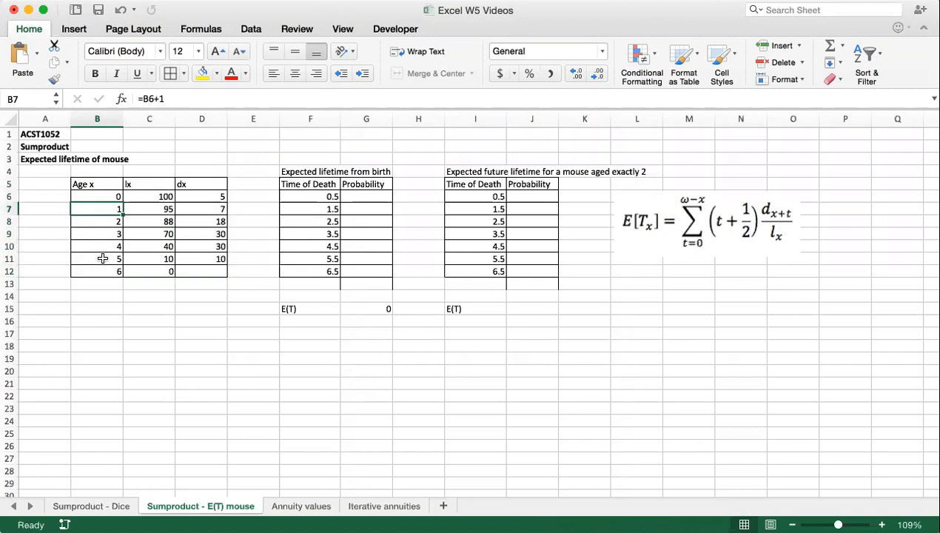
click(149, 197)
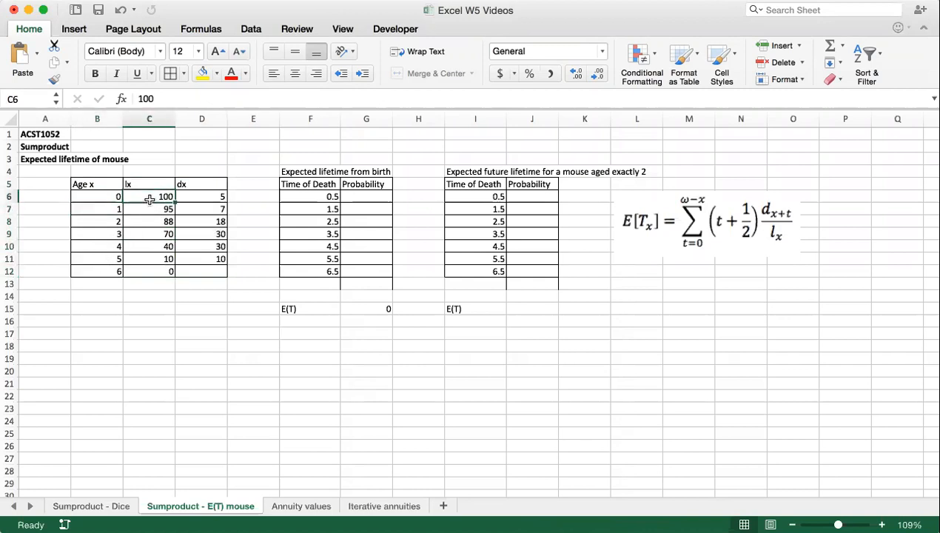
click(111, 196)
click(138, 196)
click(192, 190)
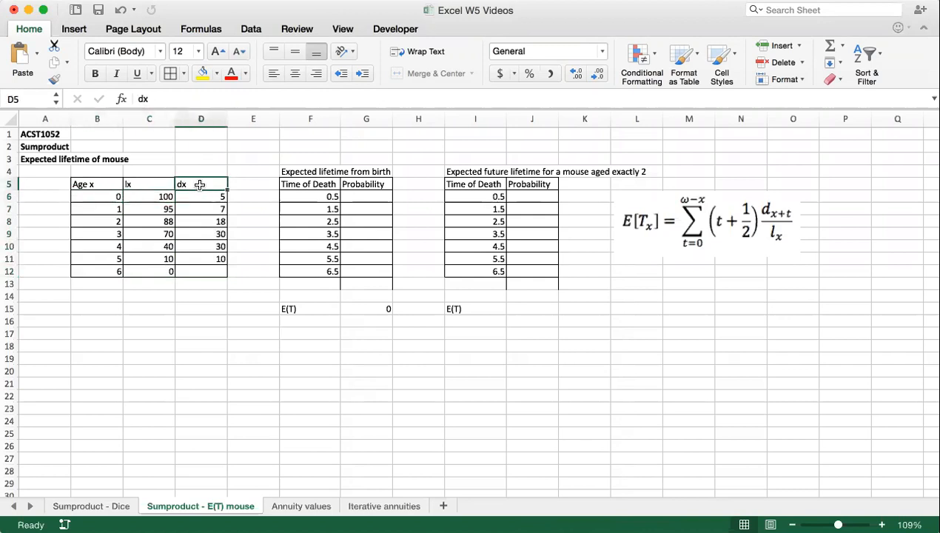
click(193, 196)
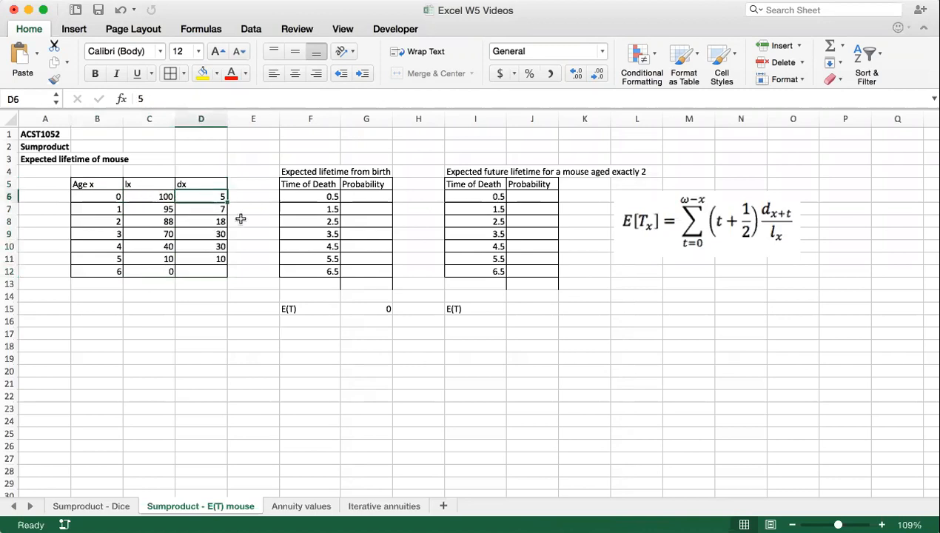
click(143, 208)
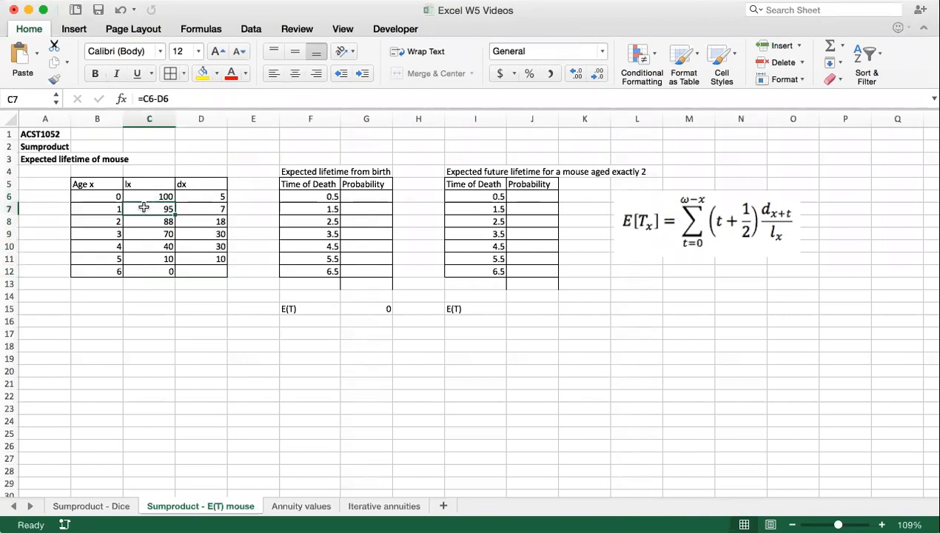
click(153, 195)
click(184, 195)
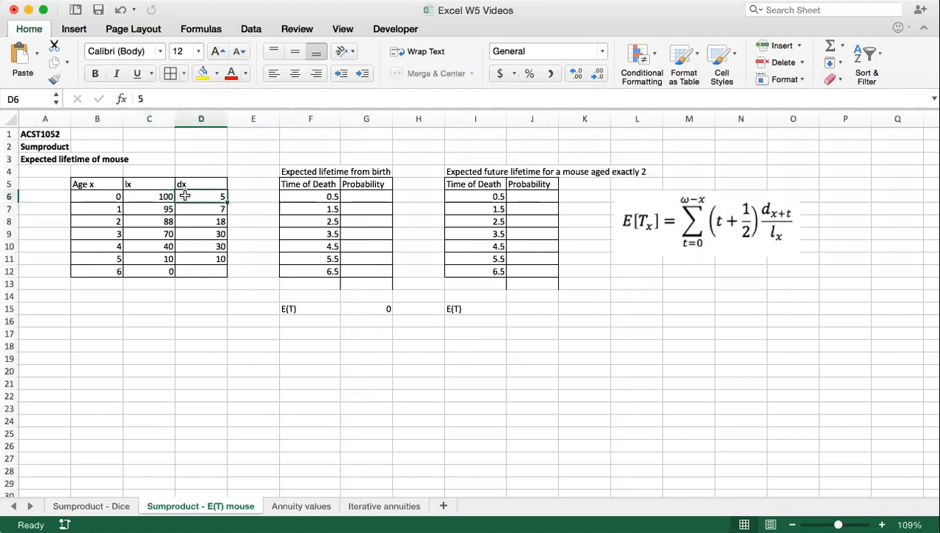
click(157, 208)
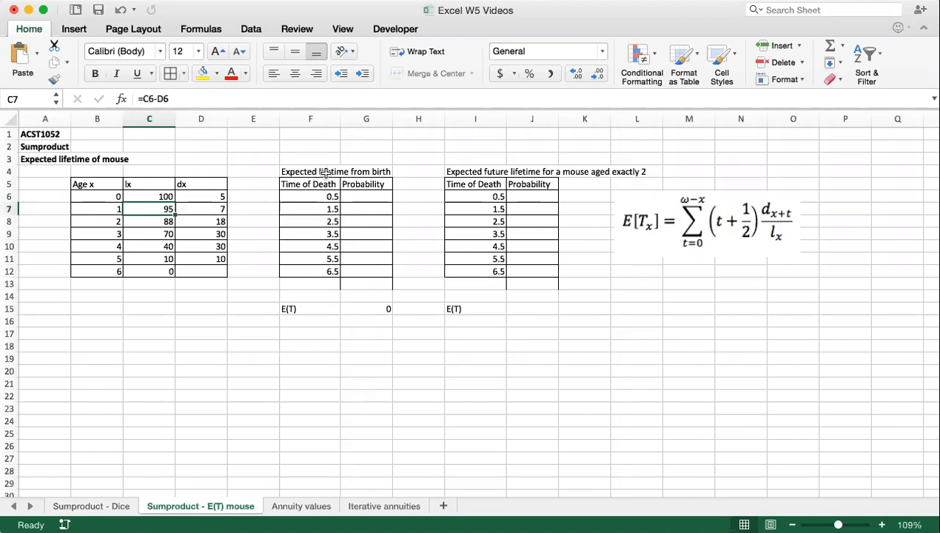
- Examine the E[Tx] formula picture and the times of death in F6:F12 of the lifetime-from-birth table
click(671, 216)
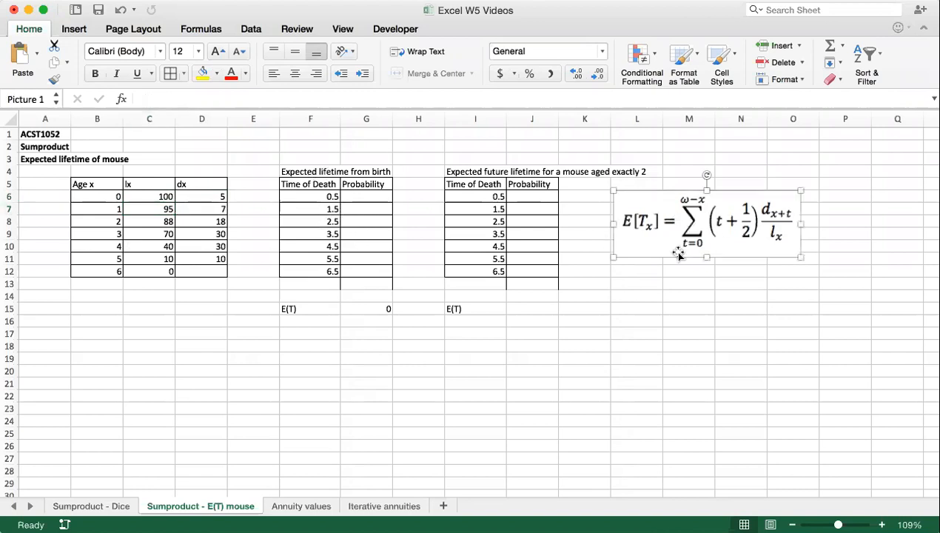
click(771, 170)
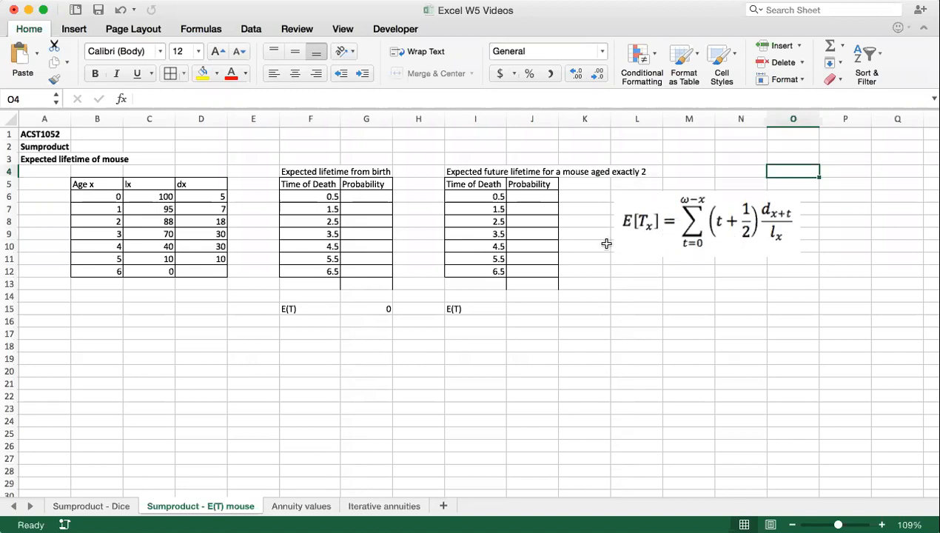
click(354, 194)
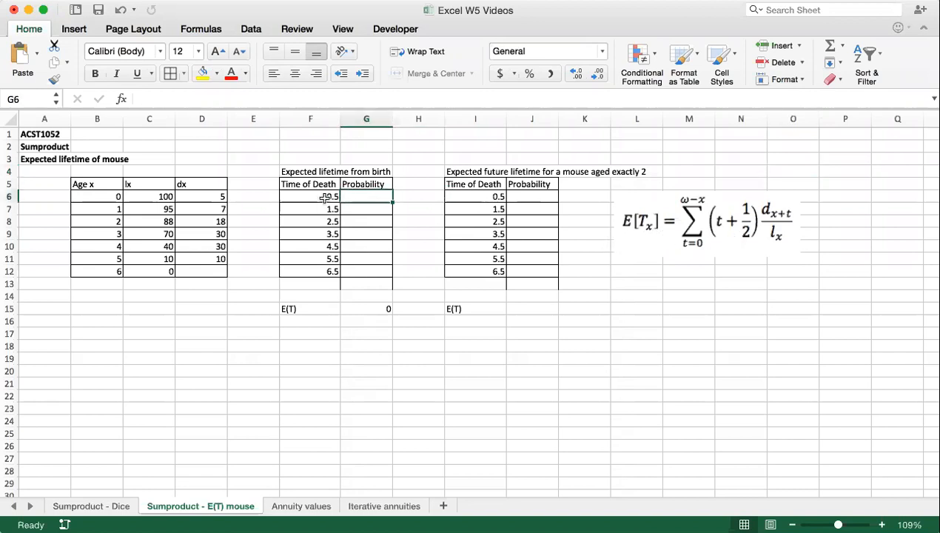
click(320, 196)
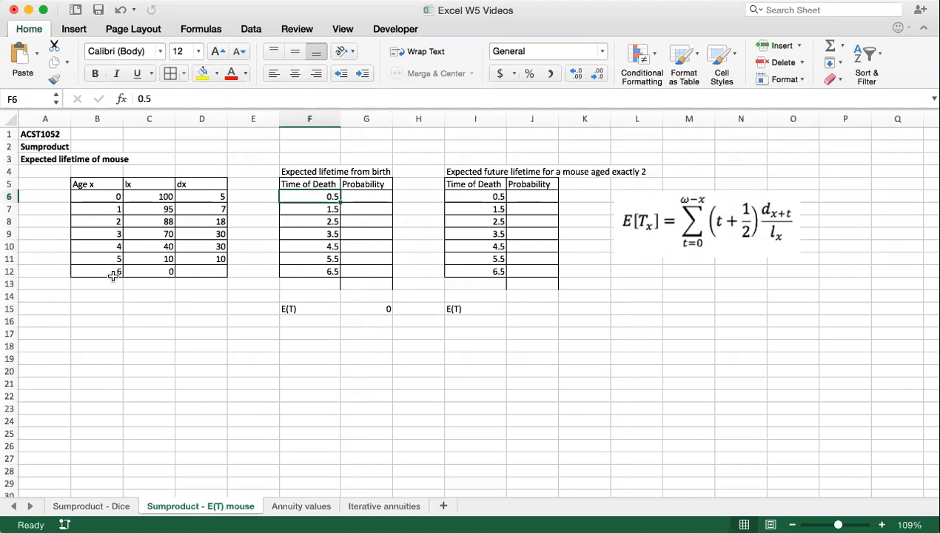
click(318, 271)
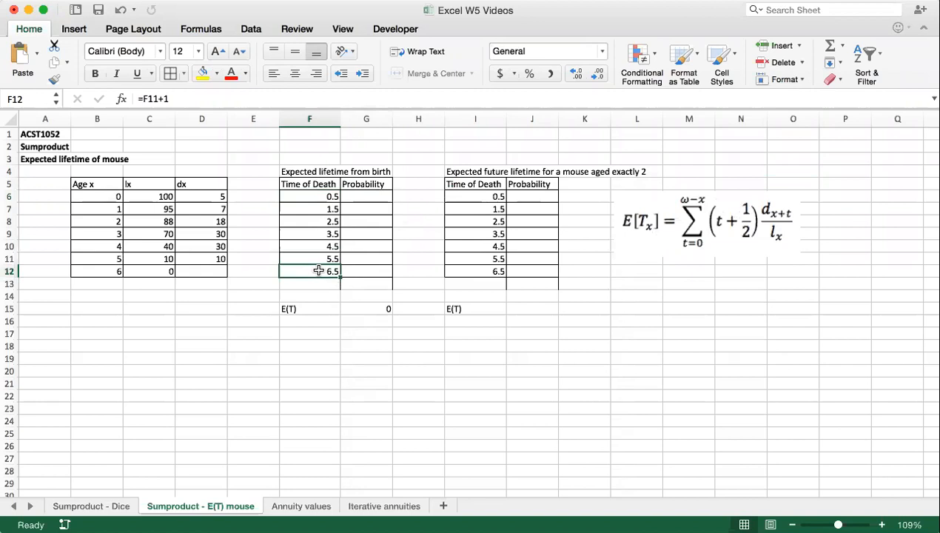
click(360, 272)
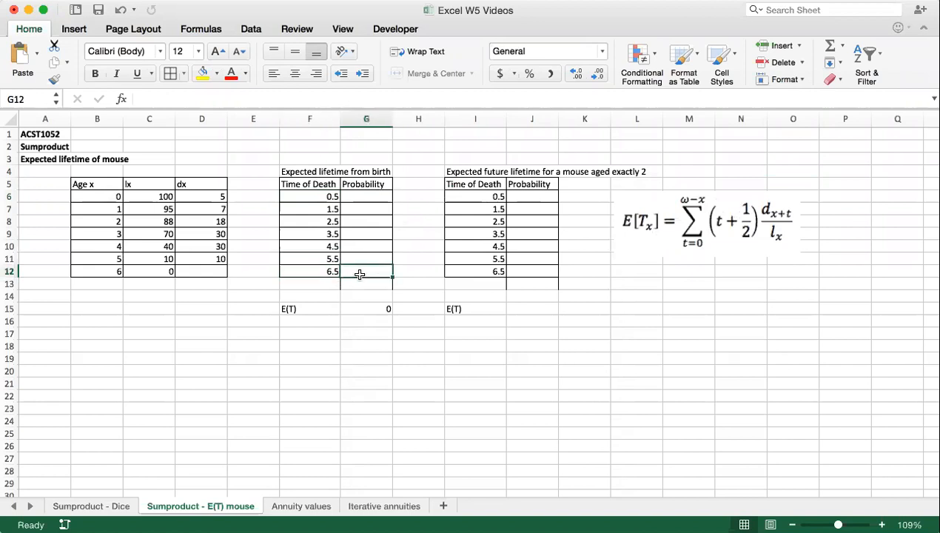
- Calculate the first probability of death from birth in G6 with =D6/$C$6, keeping the lx reference absolute
click(368, 197)
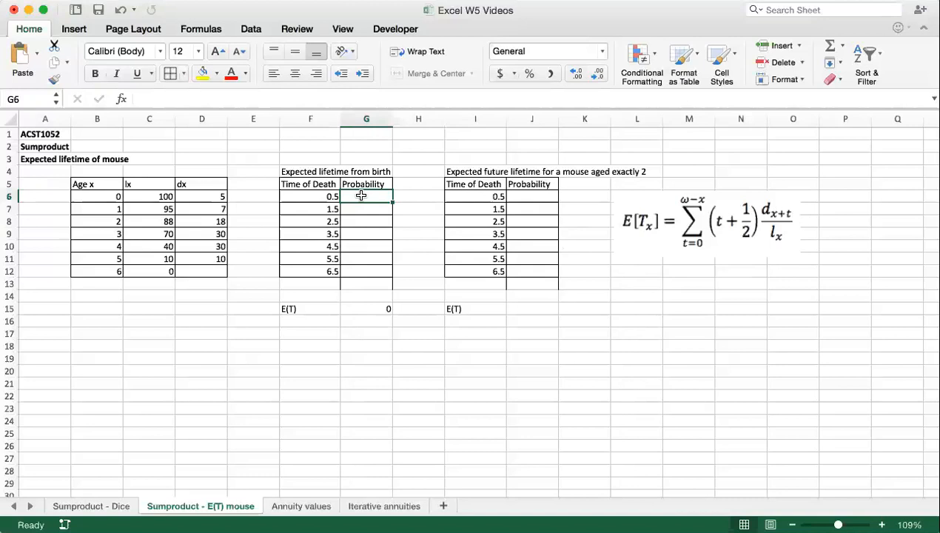
text(=)
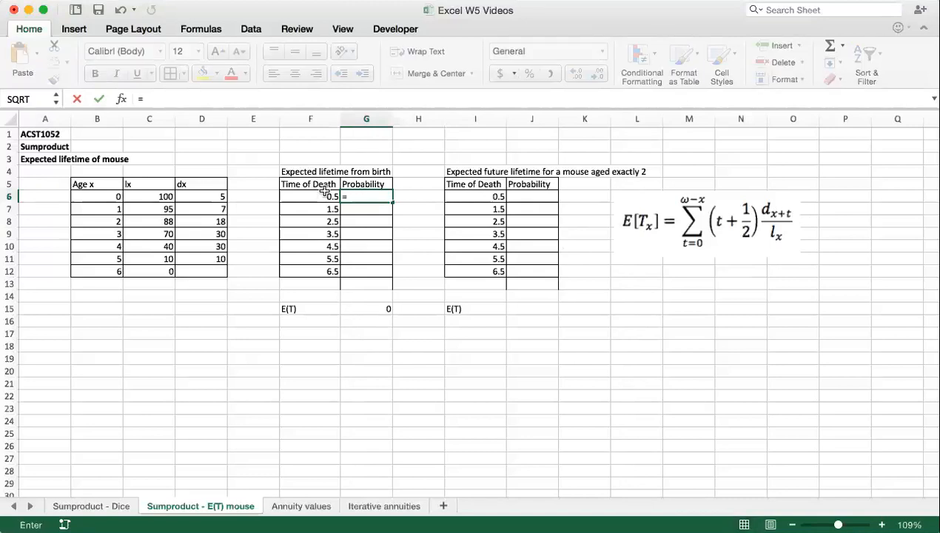
click(192, 196)
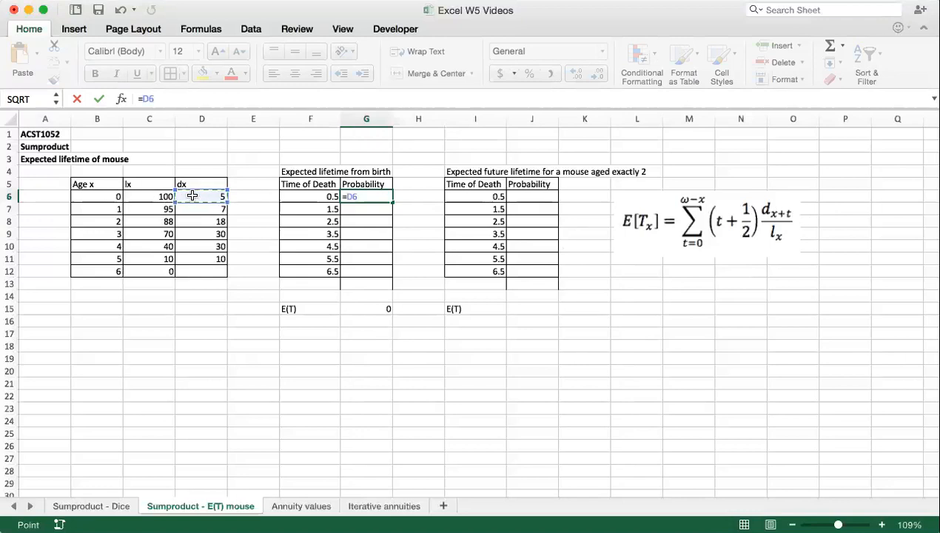
text(/)
click(159, 196)
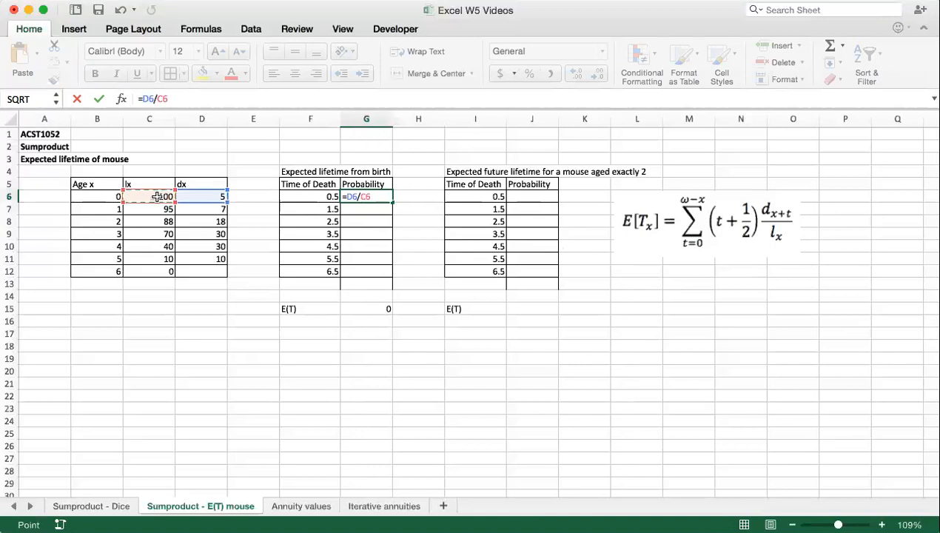
key(F4)
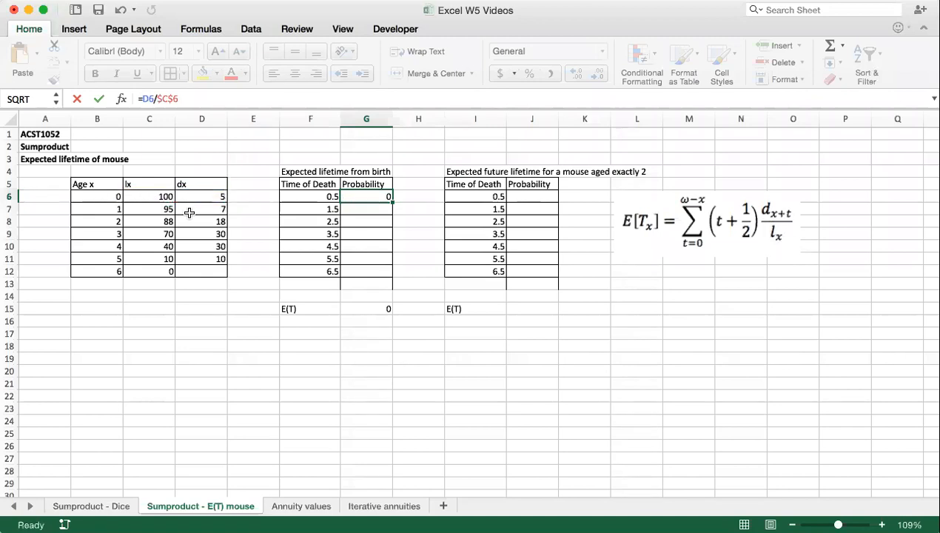
- Fill the probability formula from G6 down to G12 and check the cell references used in G11
key(Return)
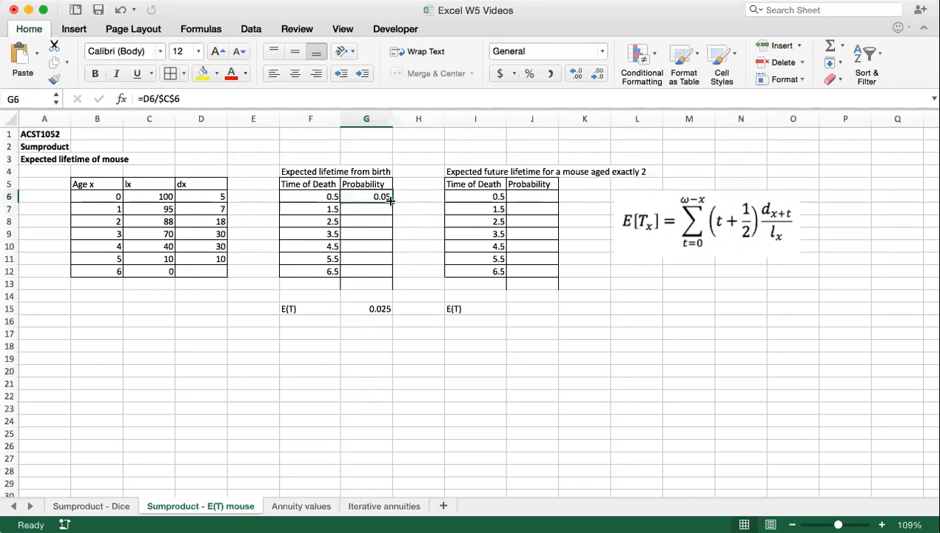
drag(391, 200, 386, 271)
click(409, 255)
click(368, 258)
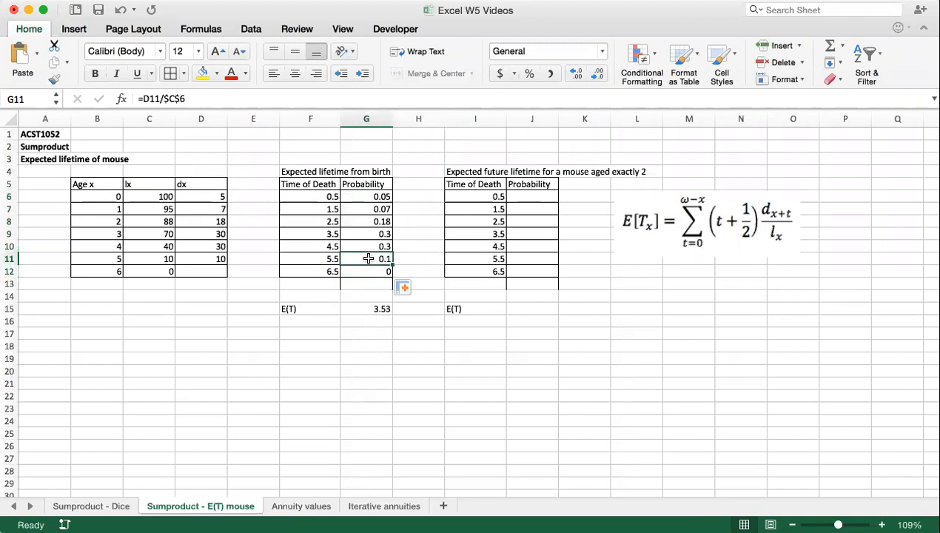
click(223, 98)
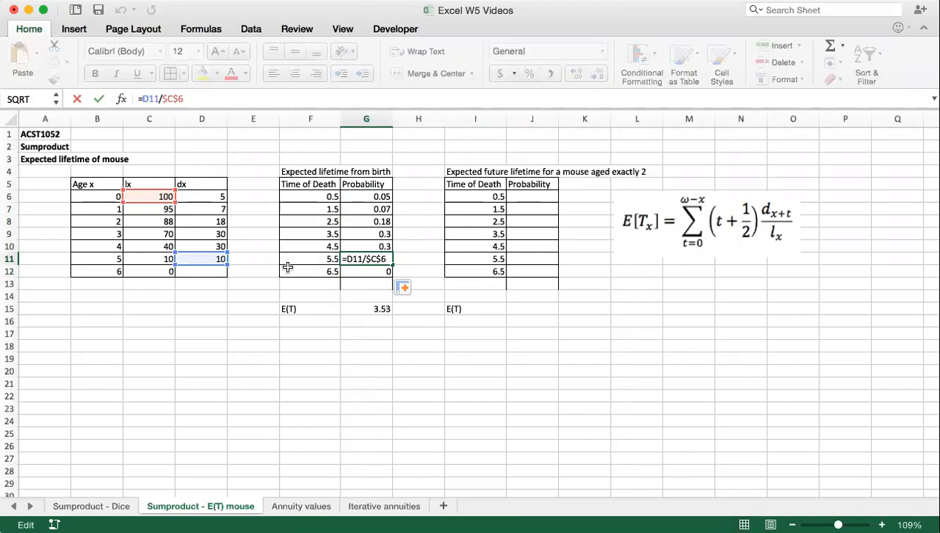
key(Return)
click(380, 257)
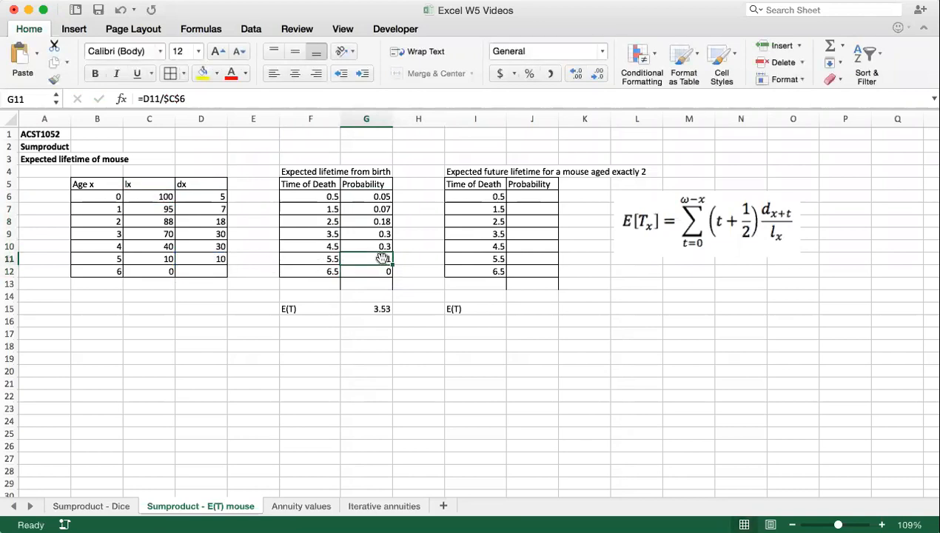
- Format the lifetime-from-birth probabilities in G6:G12 as percentages
click(377, 197)
drag(378, 252, 379, 269)
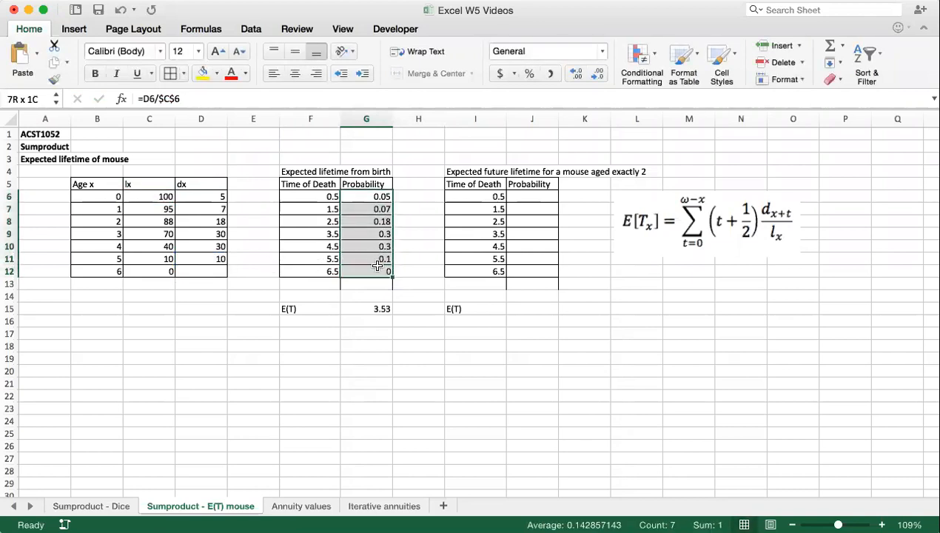
click(529, 73)
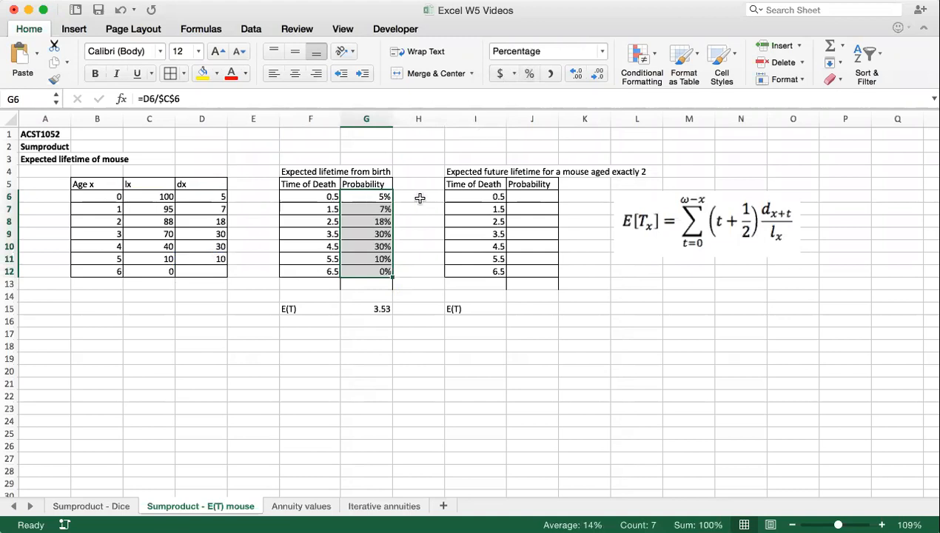
click(411, 221)
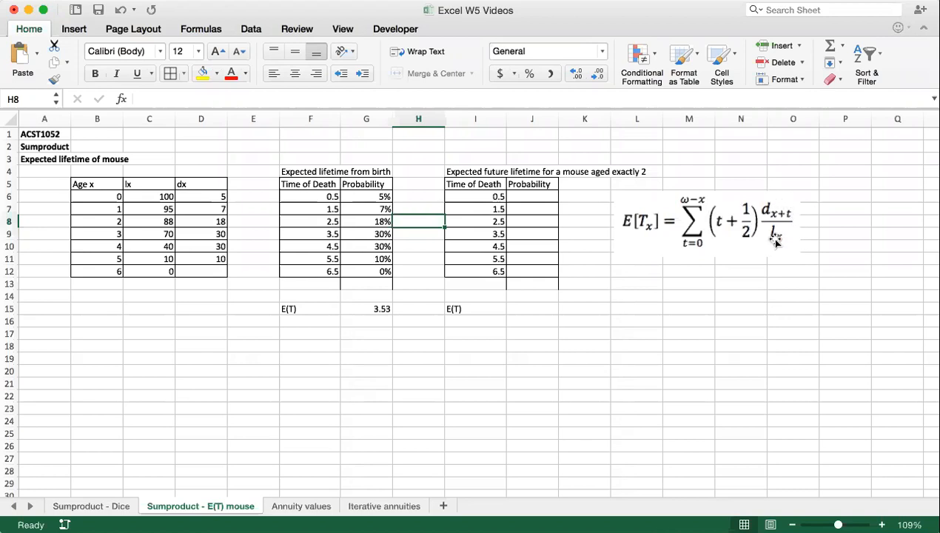
- Clear G15 and calculate the expected lifetime from birth there with =SUMPRODUCT(F6:F12,G6:G12)
click(378, 309)
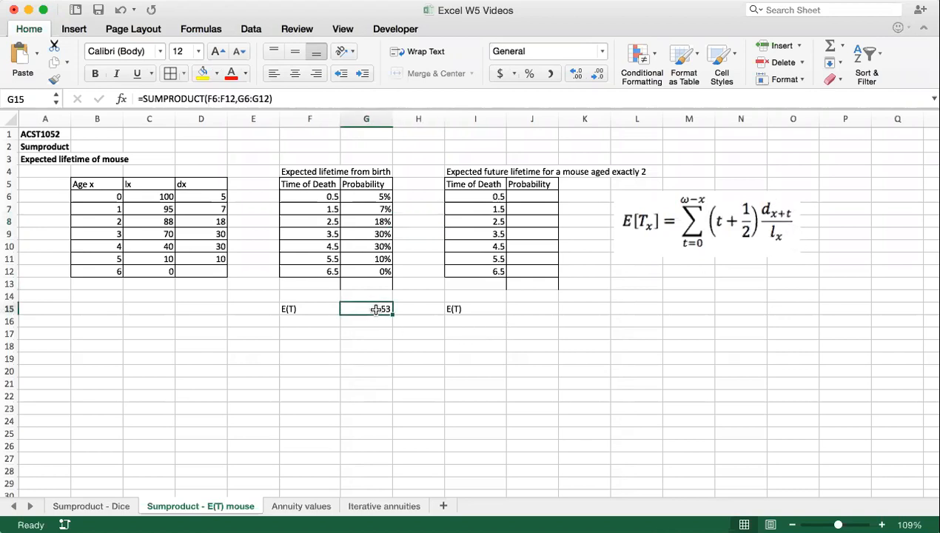
key(Delete)
click(367, 342)
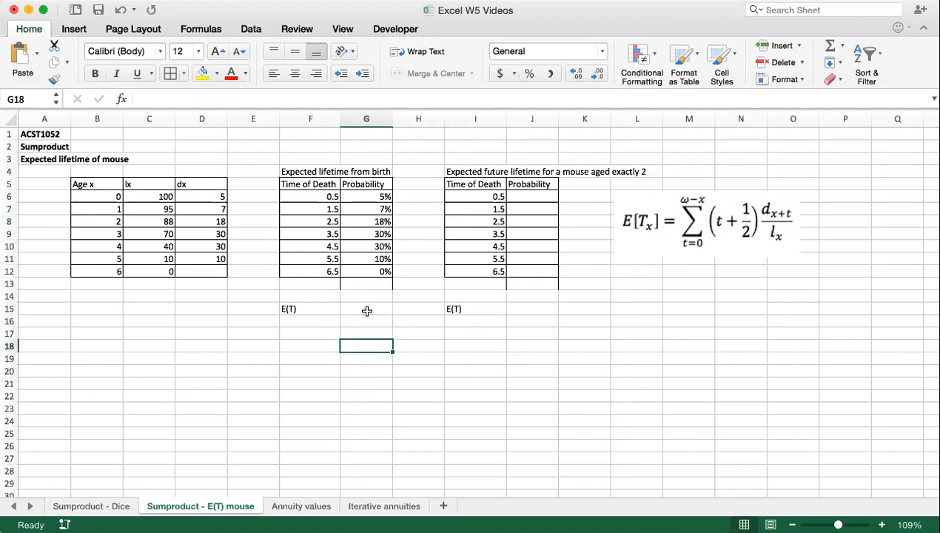
click(367, 311)
text(=sum)
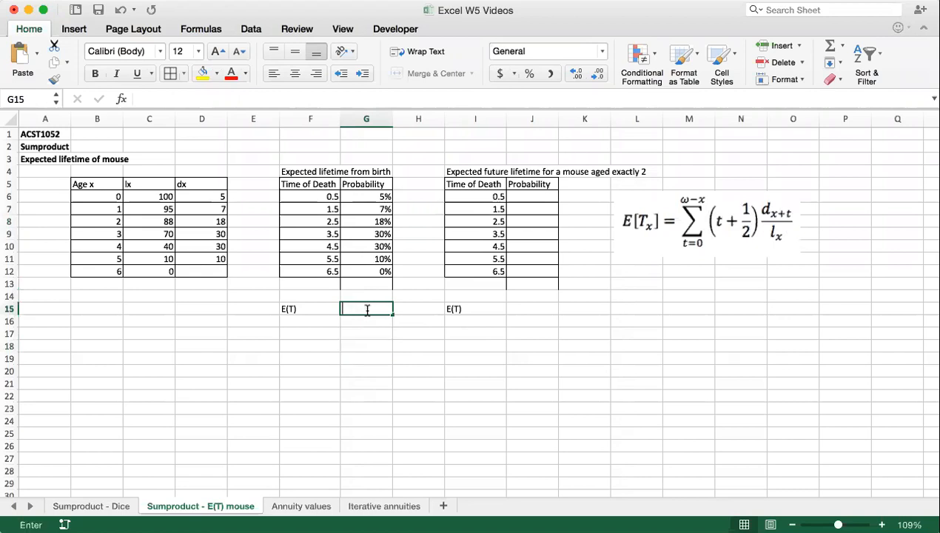
text(pro)
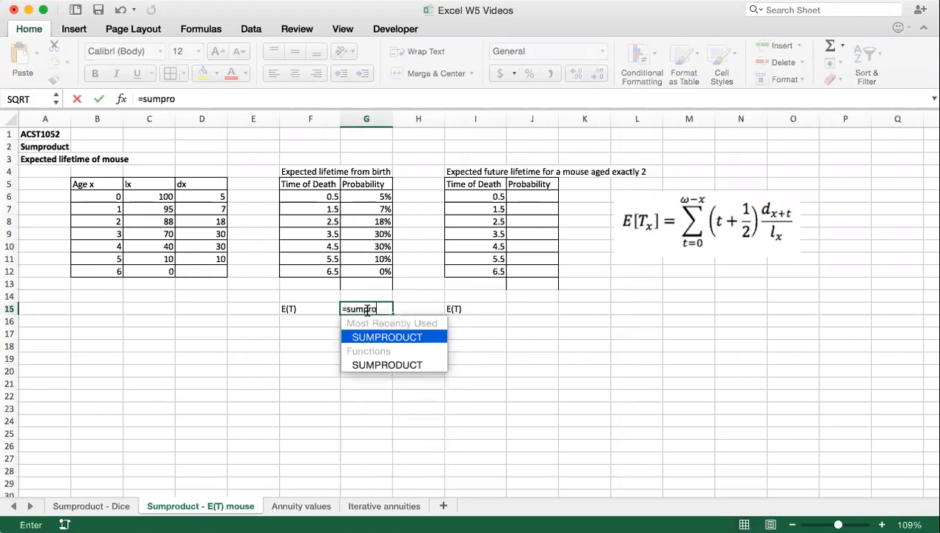
key(Tab)
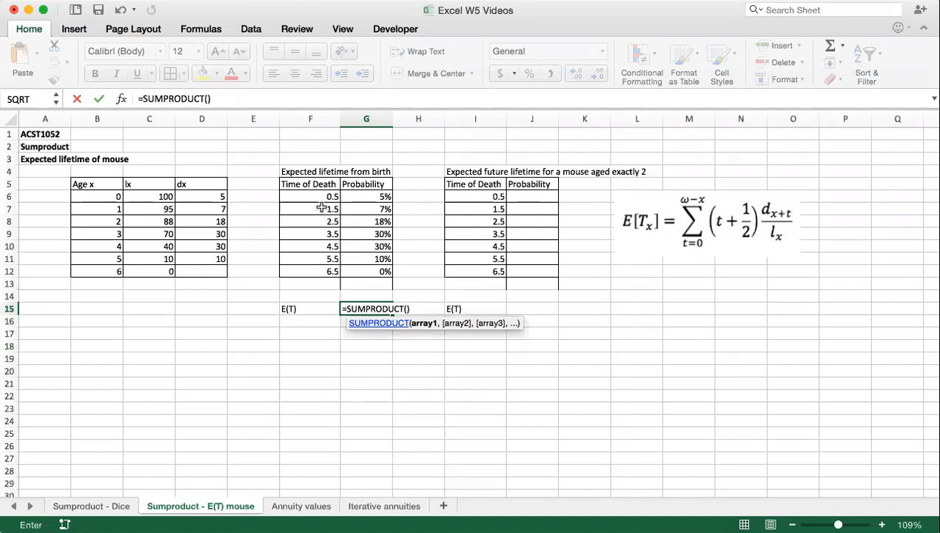
drag(317, 194, 317, 268)
text(,)
drag(384, 196, 377, 268)
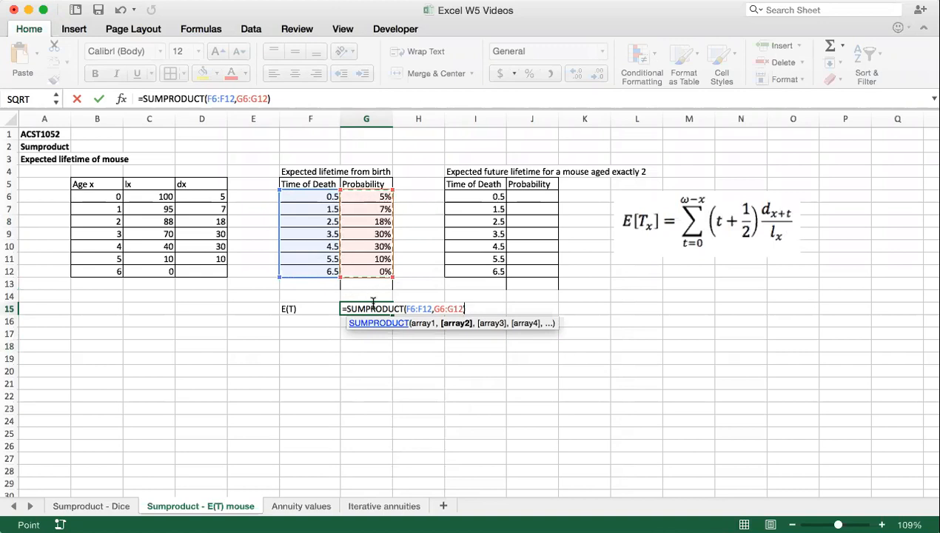
key(Return)
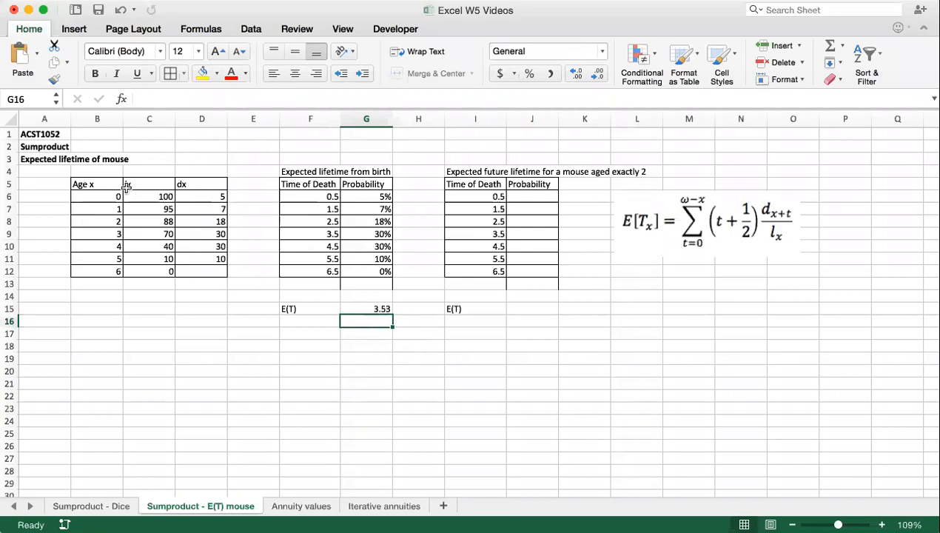
click(367, 310)
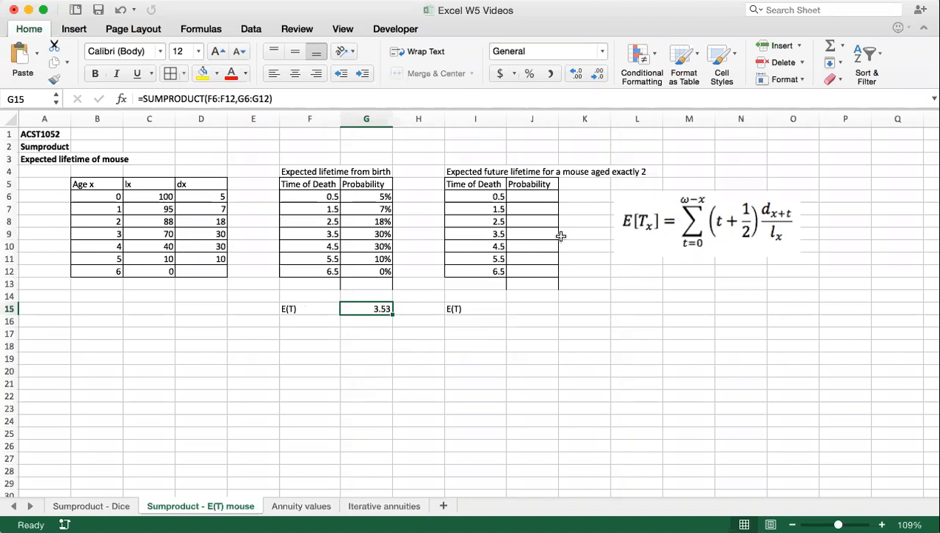
- Shade the life table rows for ages 2 to 6, B8:D12, light blue for the mouse aged exactly 2
click(485, 172)
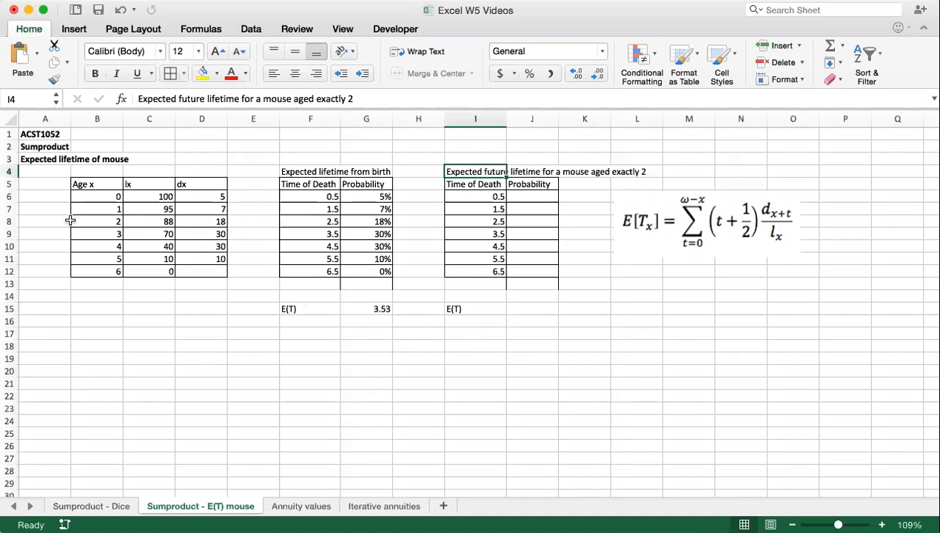
drag(114, 222, 196, 272)
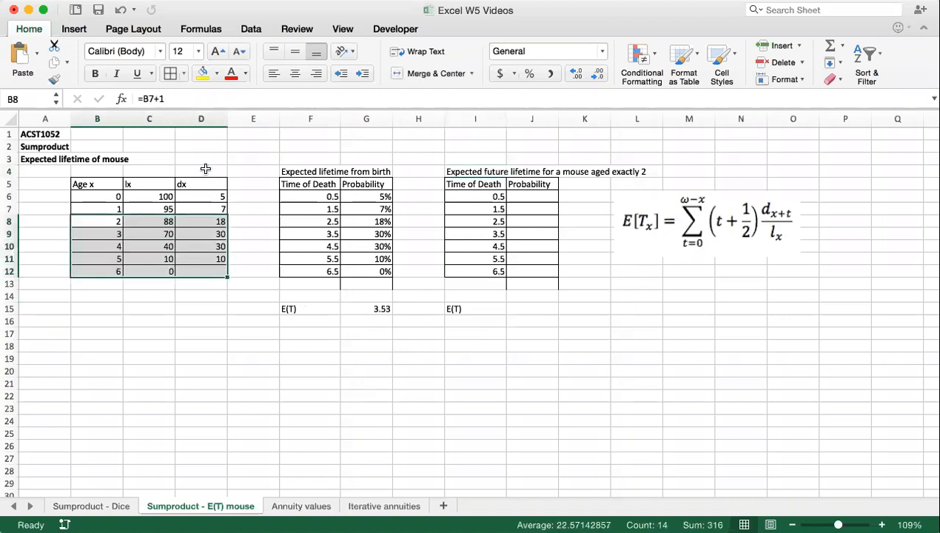
click(217, 73)
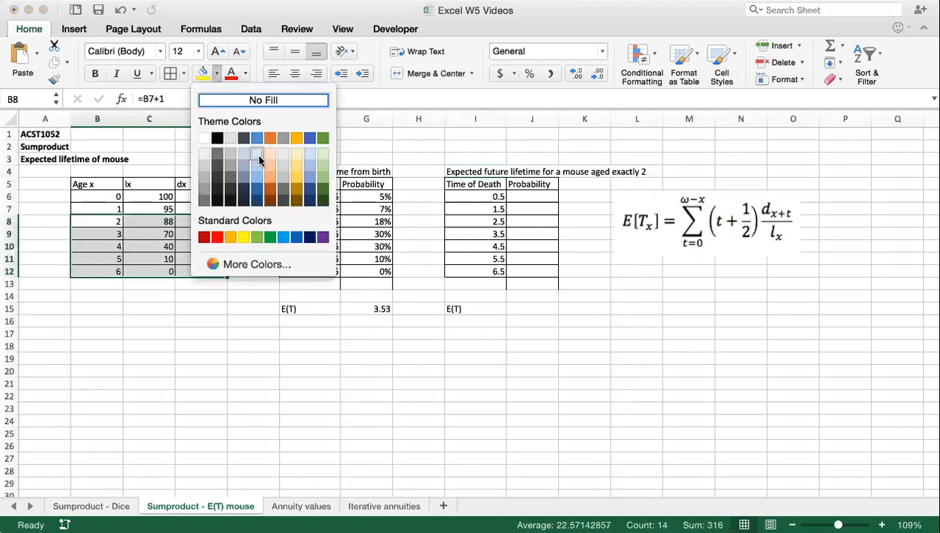
click(258, 159)
click(193, 317)
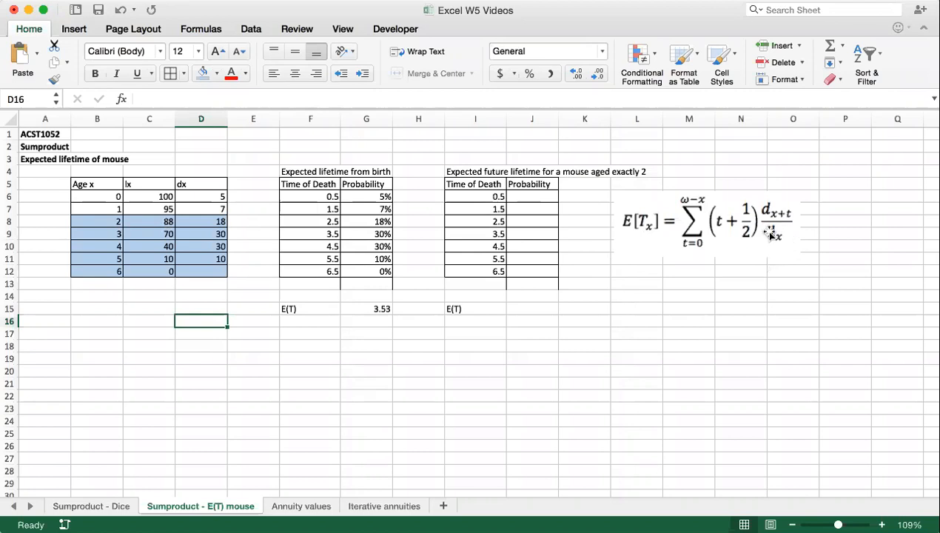
- Calculate the first probability of death for a mouse aged 2 in J6 with =D8/$C$8, keeping the lx reference absolute
click(529, 199)
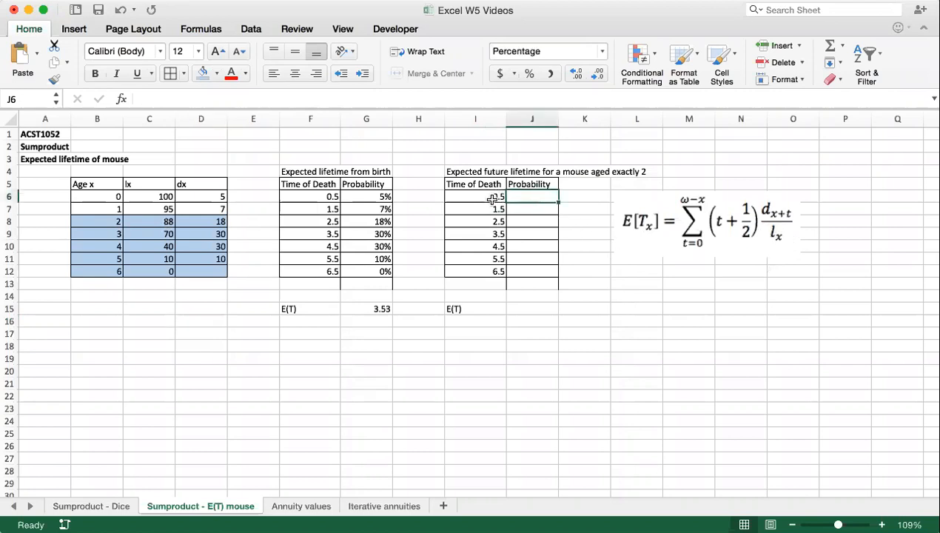
text(=)
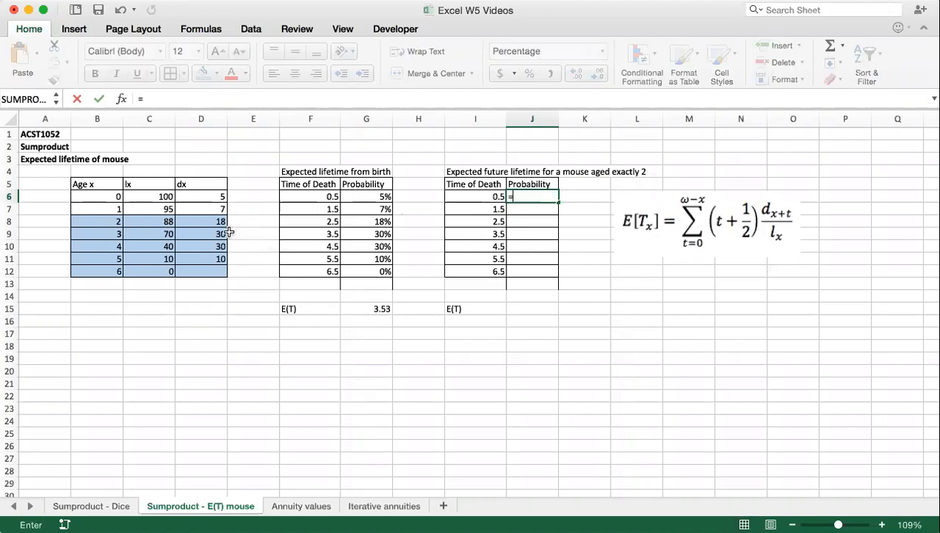
click(199, 222)
text(/)
click(151, 221)
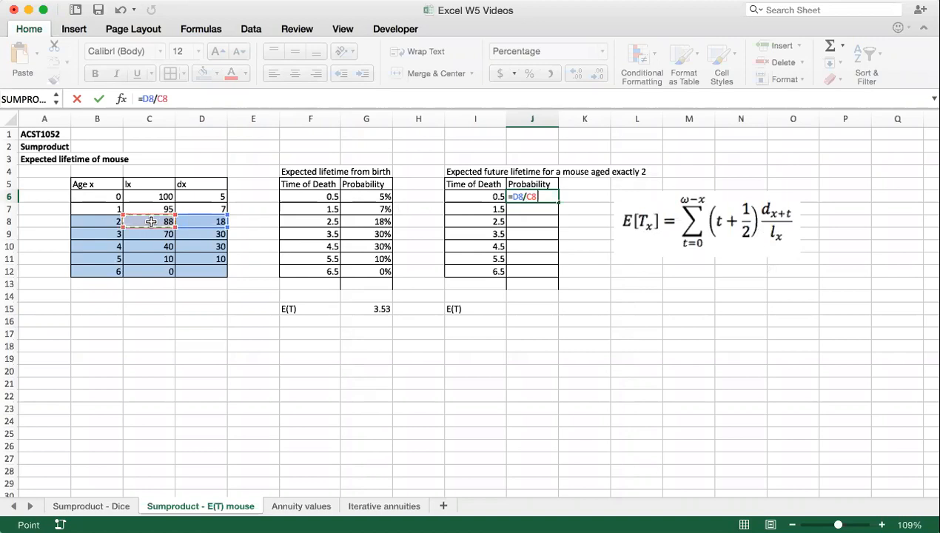
key(F4)
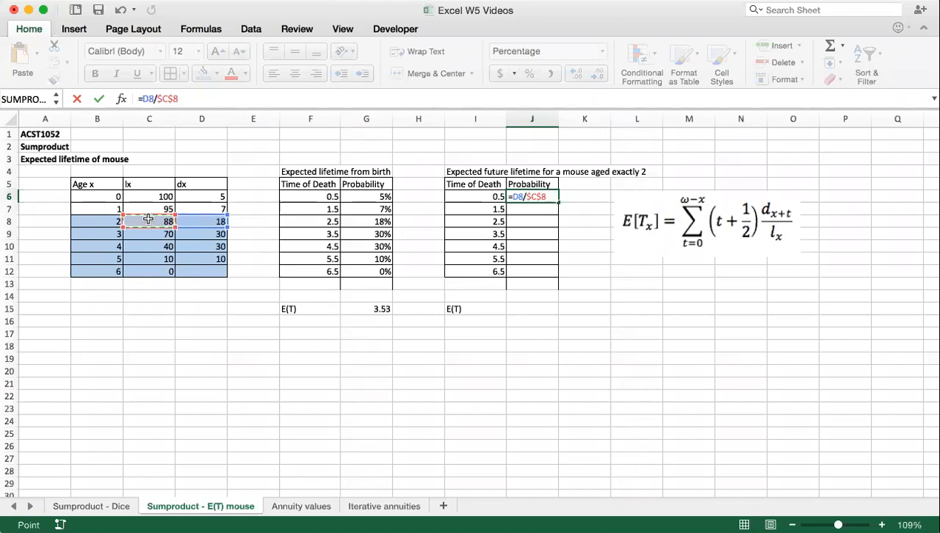
key(Return)
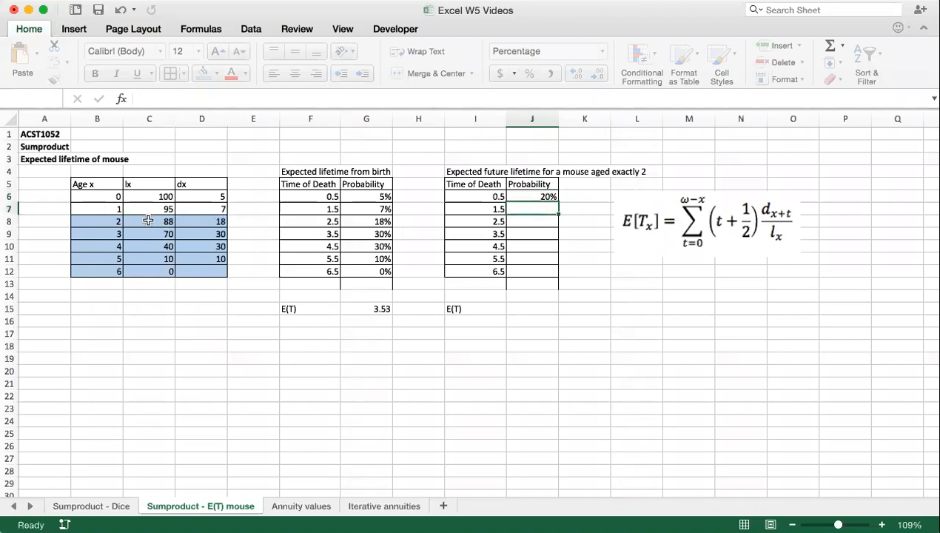
- Fill the age-2 probability formula from J6 down to J12
click(534, 197)
drag(558, 202, 557, 272)
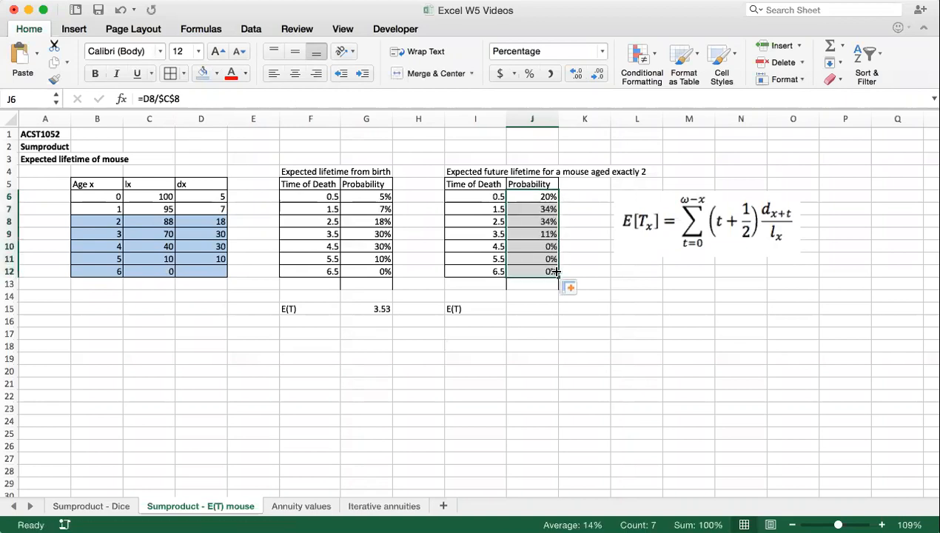
click(598, 270)
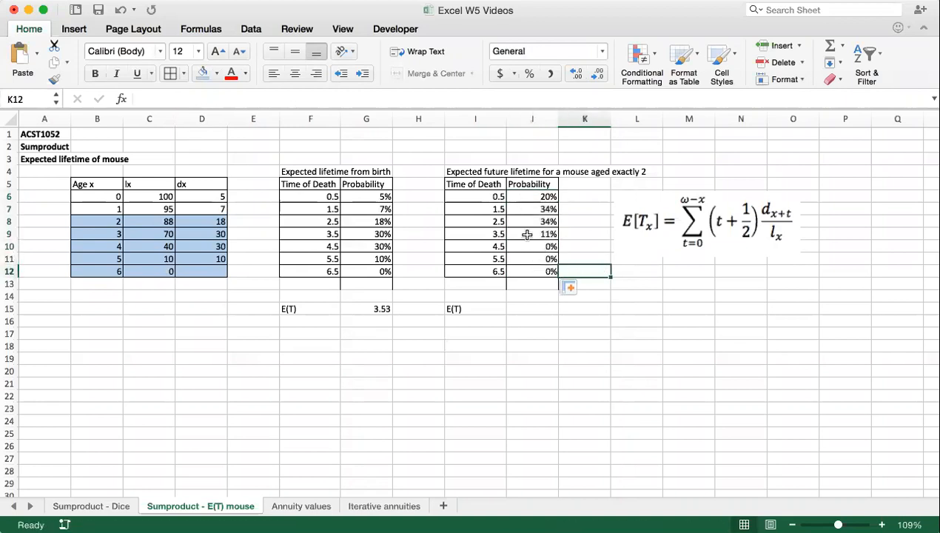
- Examine the probability for time of death 4.5 in row 10 against the lx and dx values from age 2 to age 6
click(491, 247)
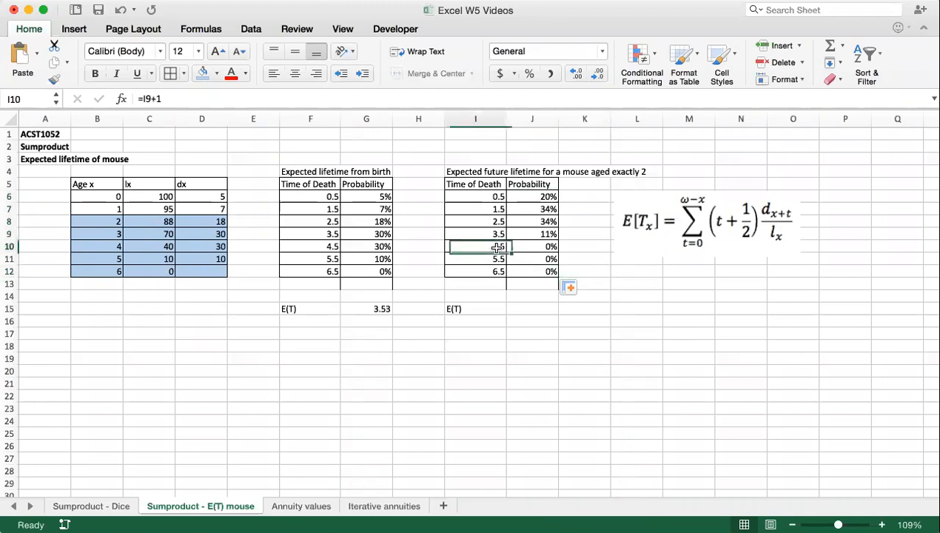
click(537, 244)
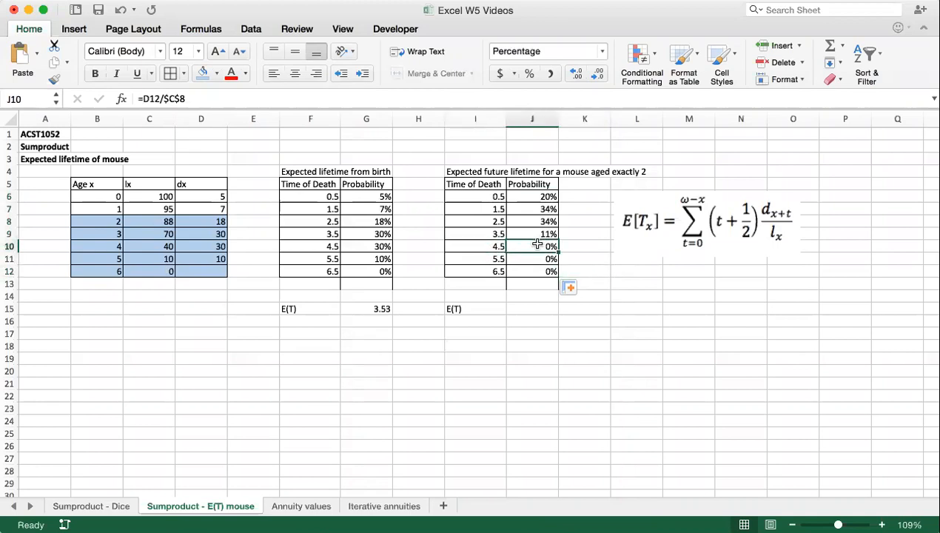
click(198, 222)
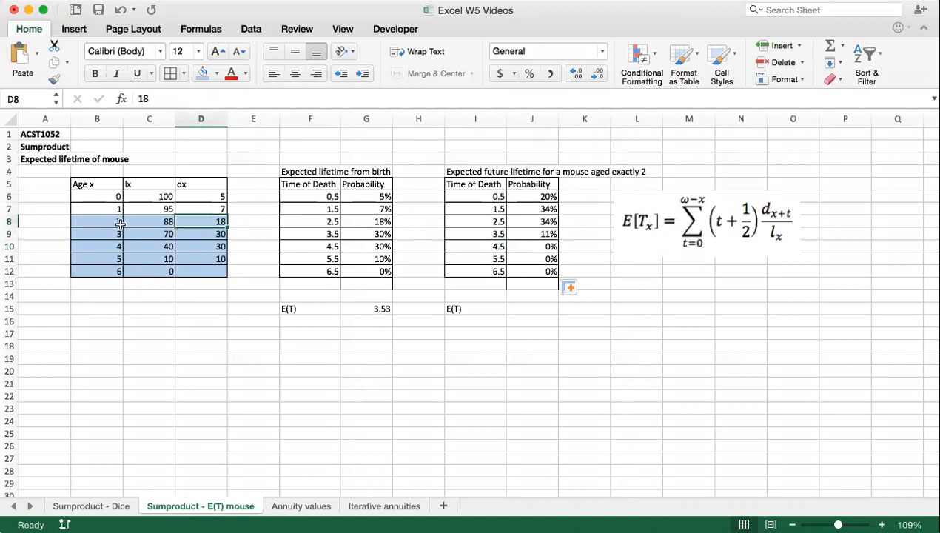
click(136, 221)
key(Return)
key(Return)
key(Return)
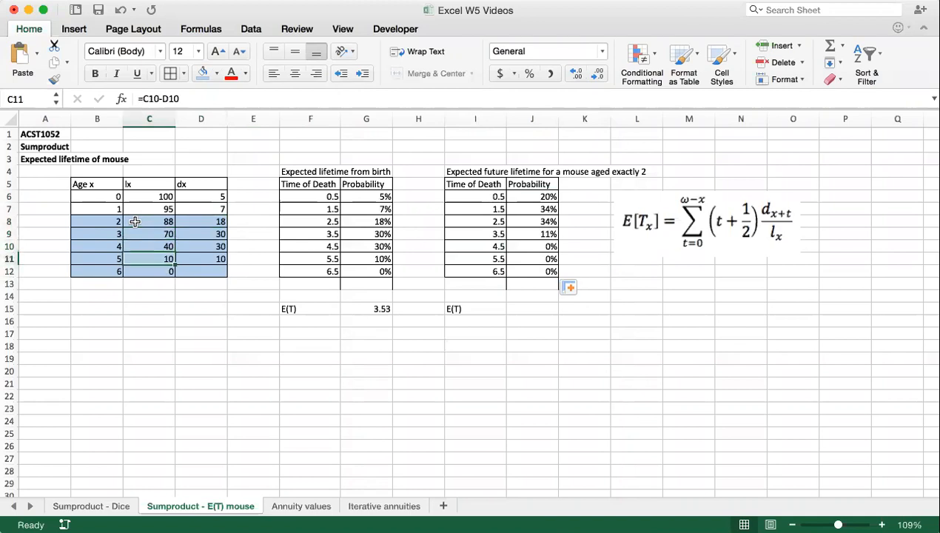
key(Return)
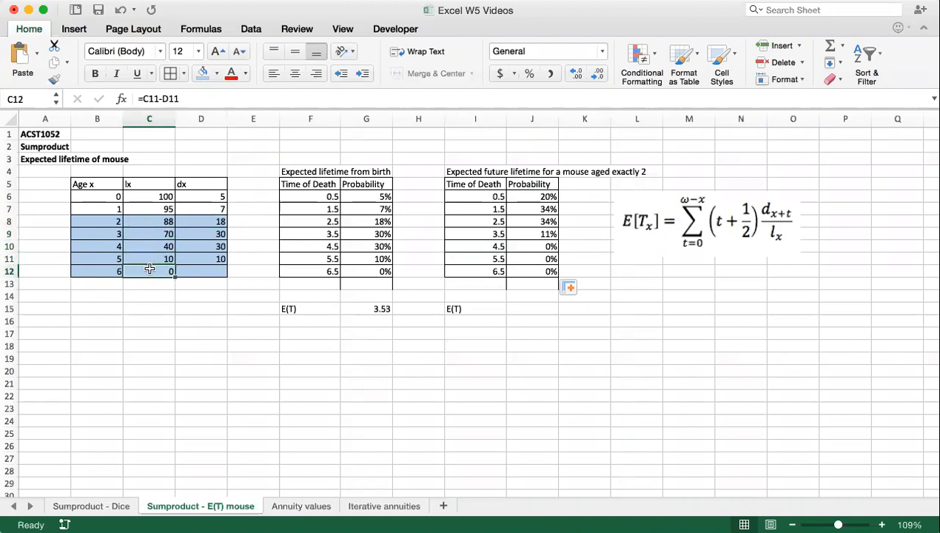
drag(489, 248, 515, 248)
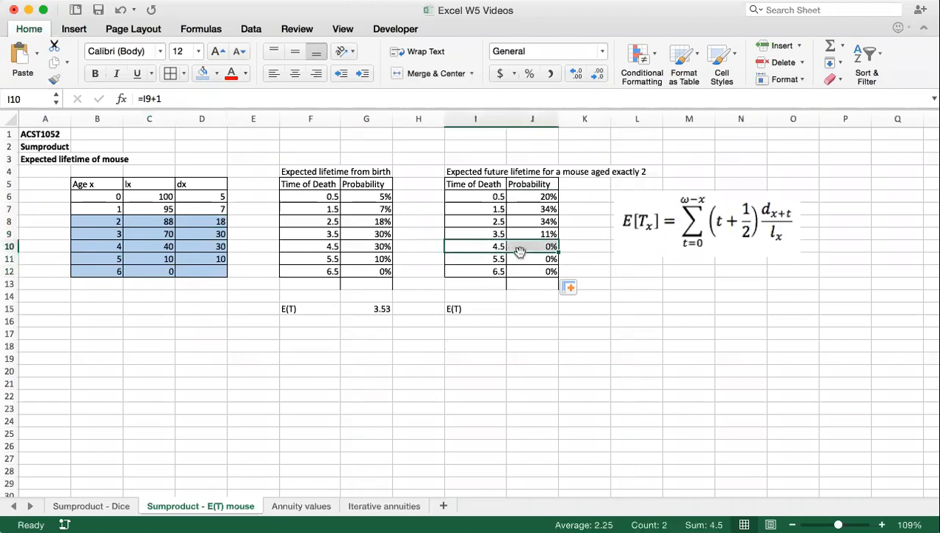
- Total the age-2 probabilities in J13 with =SUM(J6:J12)
click(523, 282)
text(=sum()
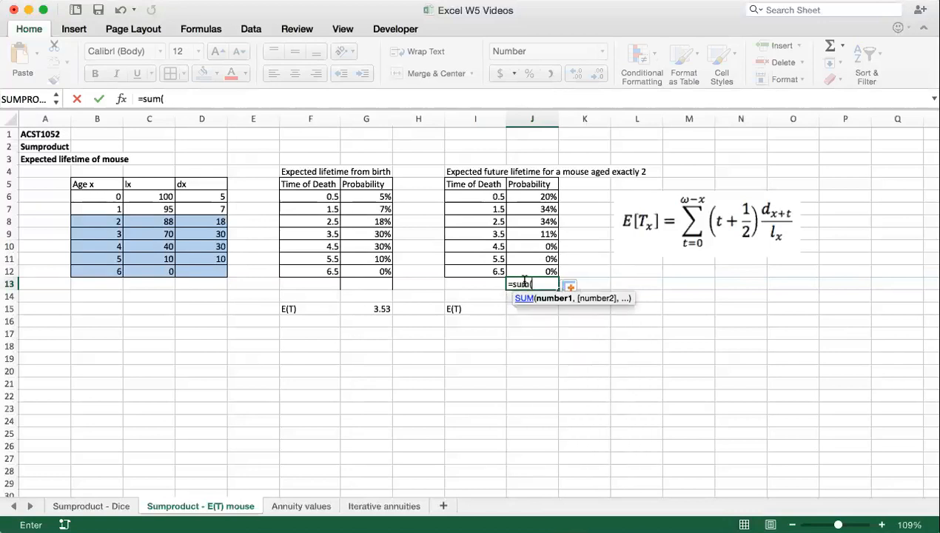
drag(541, 197, 544, 268)
key(Return)
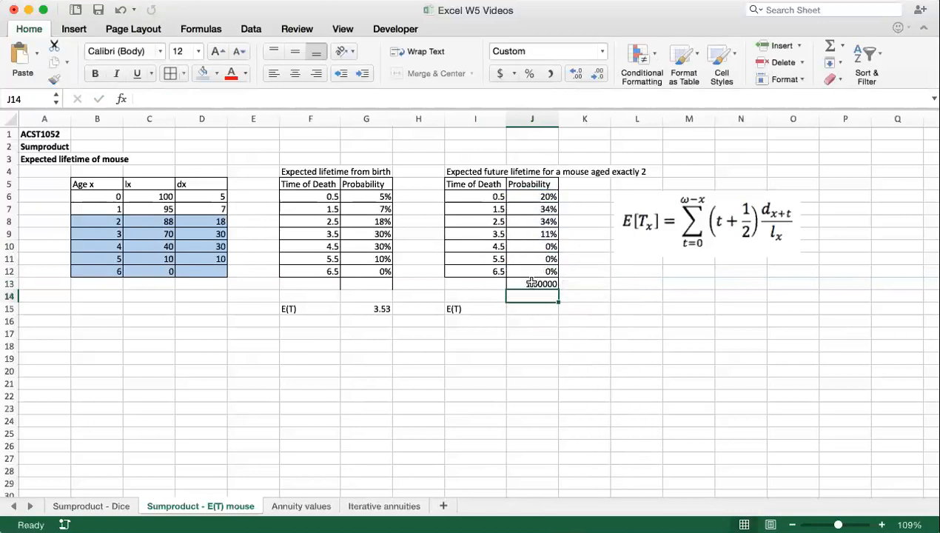
click(528, 282)
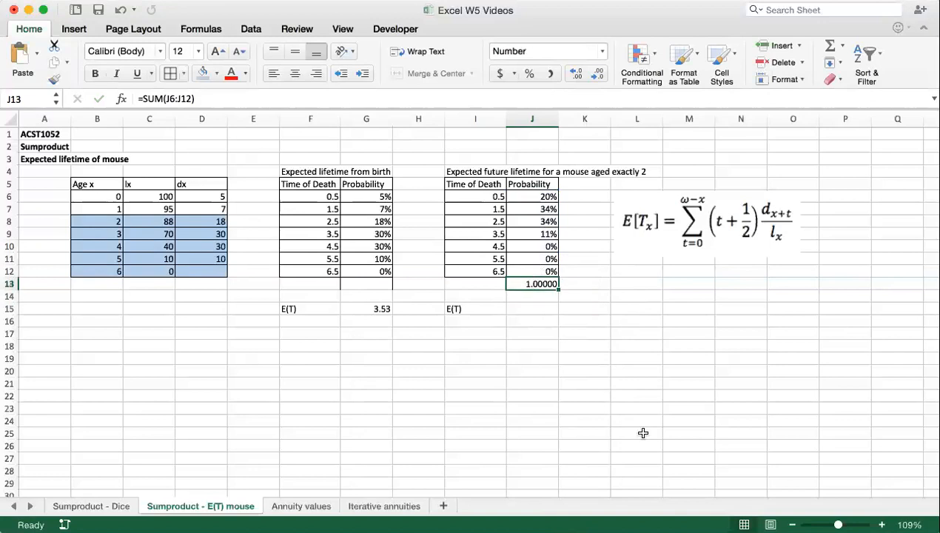
- Calculate the expected future lifetime for a mouse aged 2 in J15 with =SUMPRODUCT(I6:I12,J6:J12)
click(527, 308)
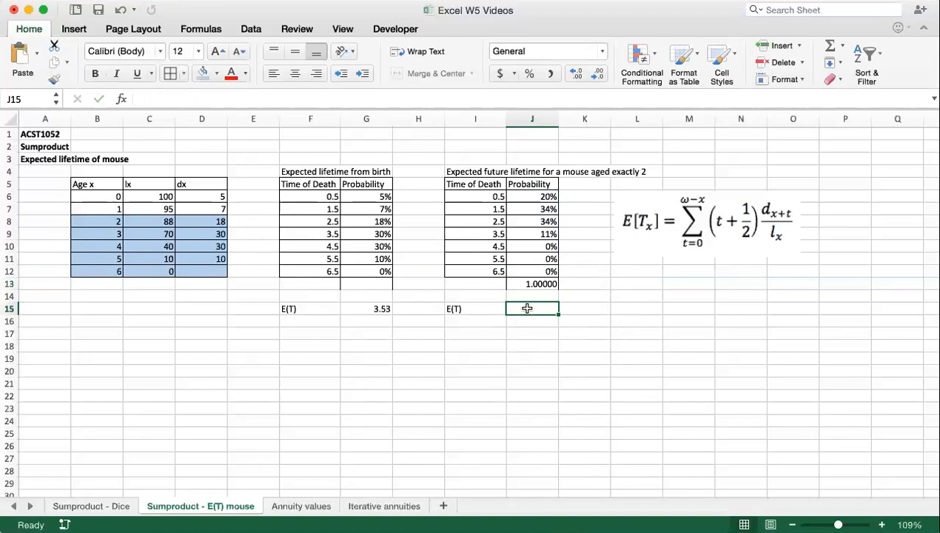
text(=sumpro)
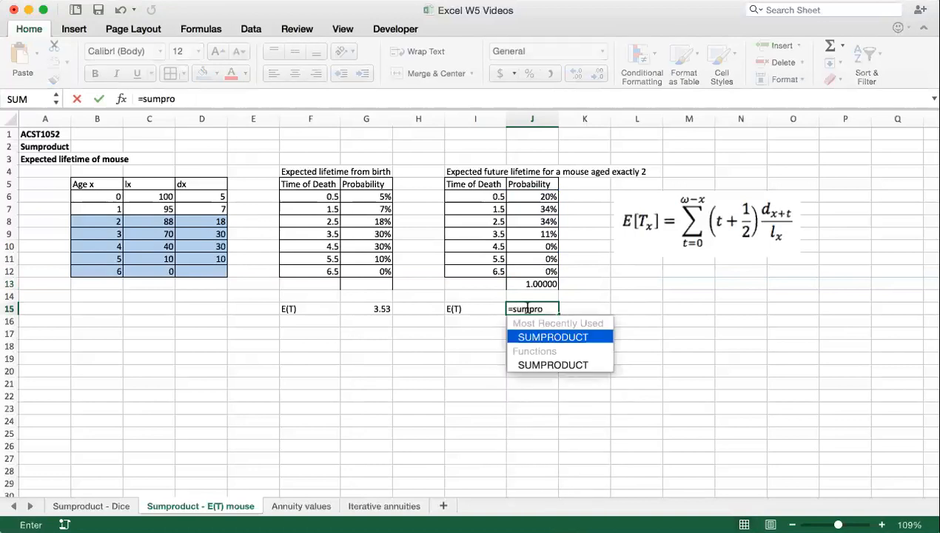
key(Tab)
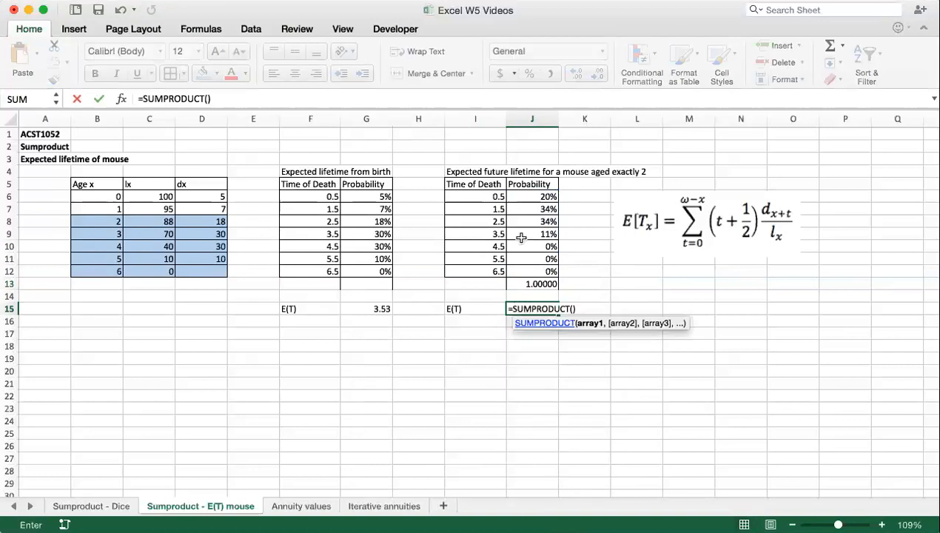
drag(486, 197, 488, 271)
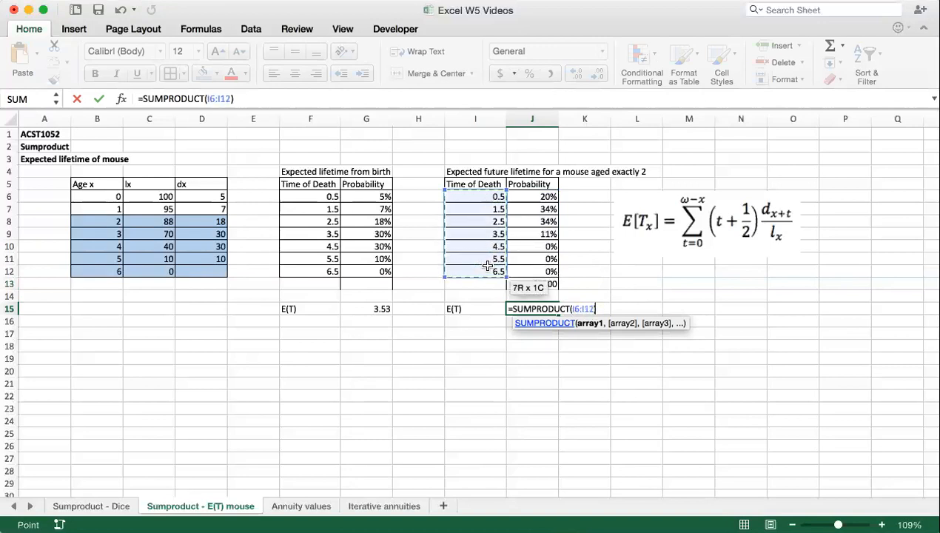
text(,)
drag(545, 199, 545, 265)
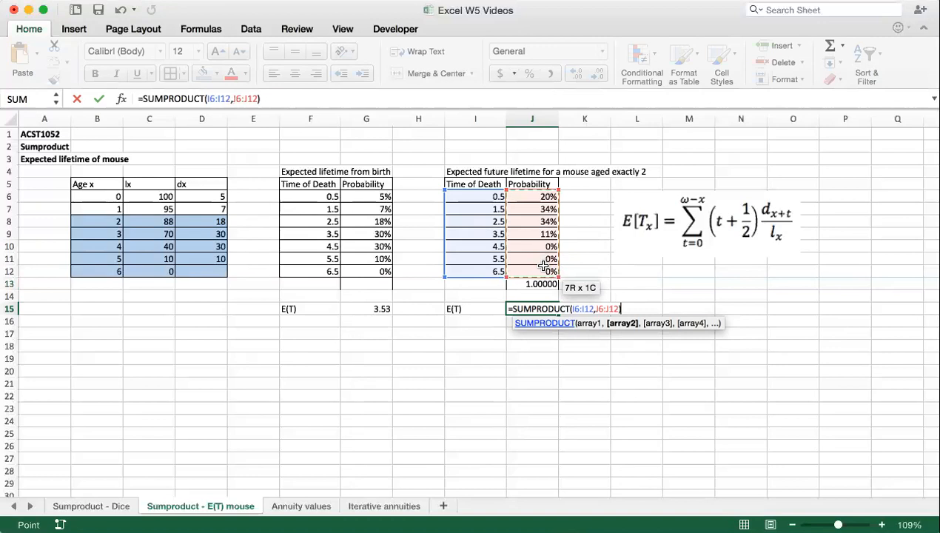
key(Return)
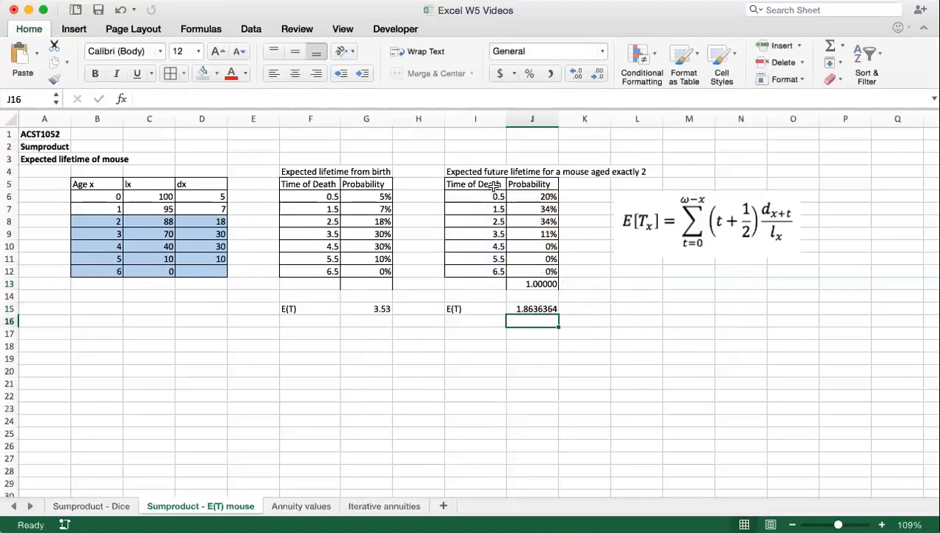
- Format the expected future lifetime in J15 to show two decimal places
click(545, 310)
click(597, 74)
click(597, 74)
click(596, 75)
click(596, 74)
click(596, 74)
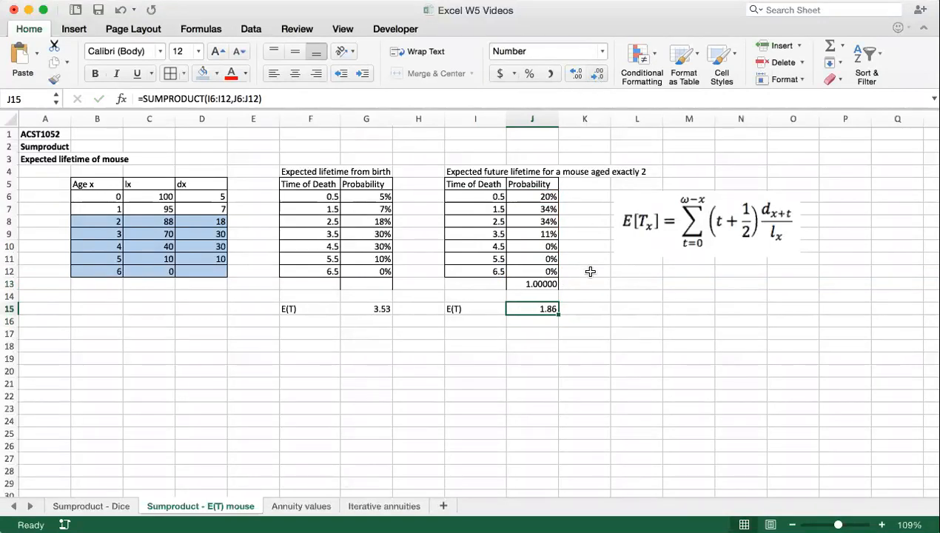
click(552, 334)
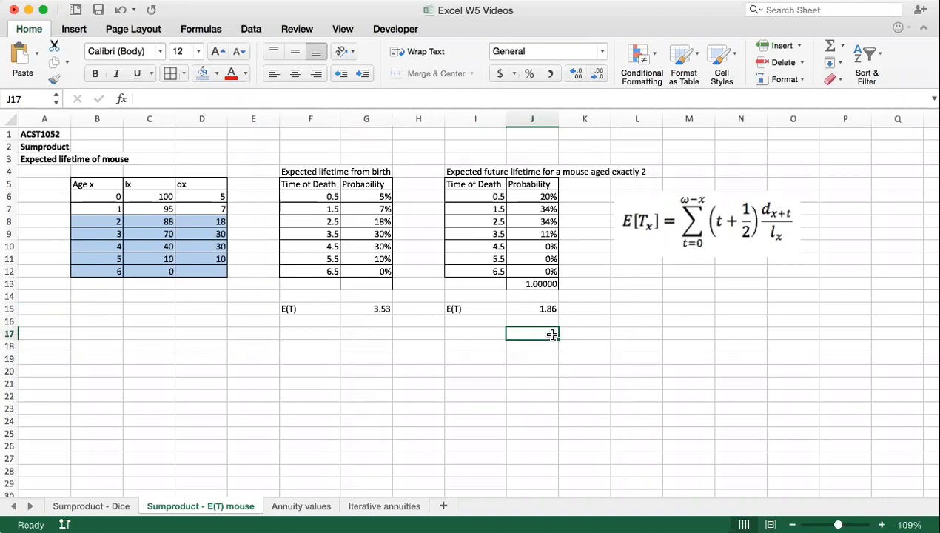